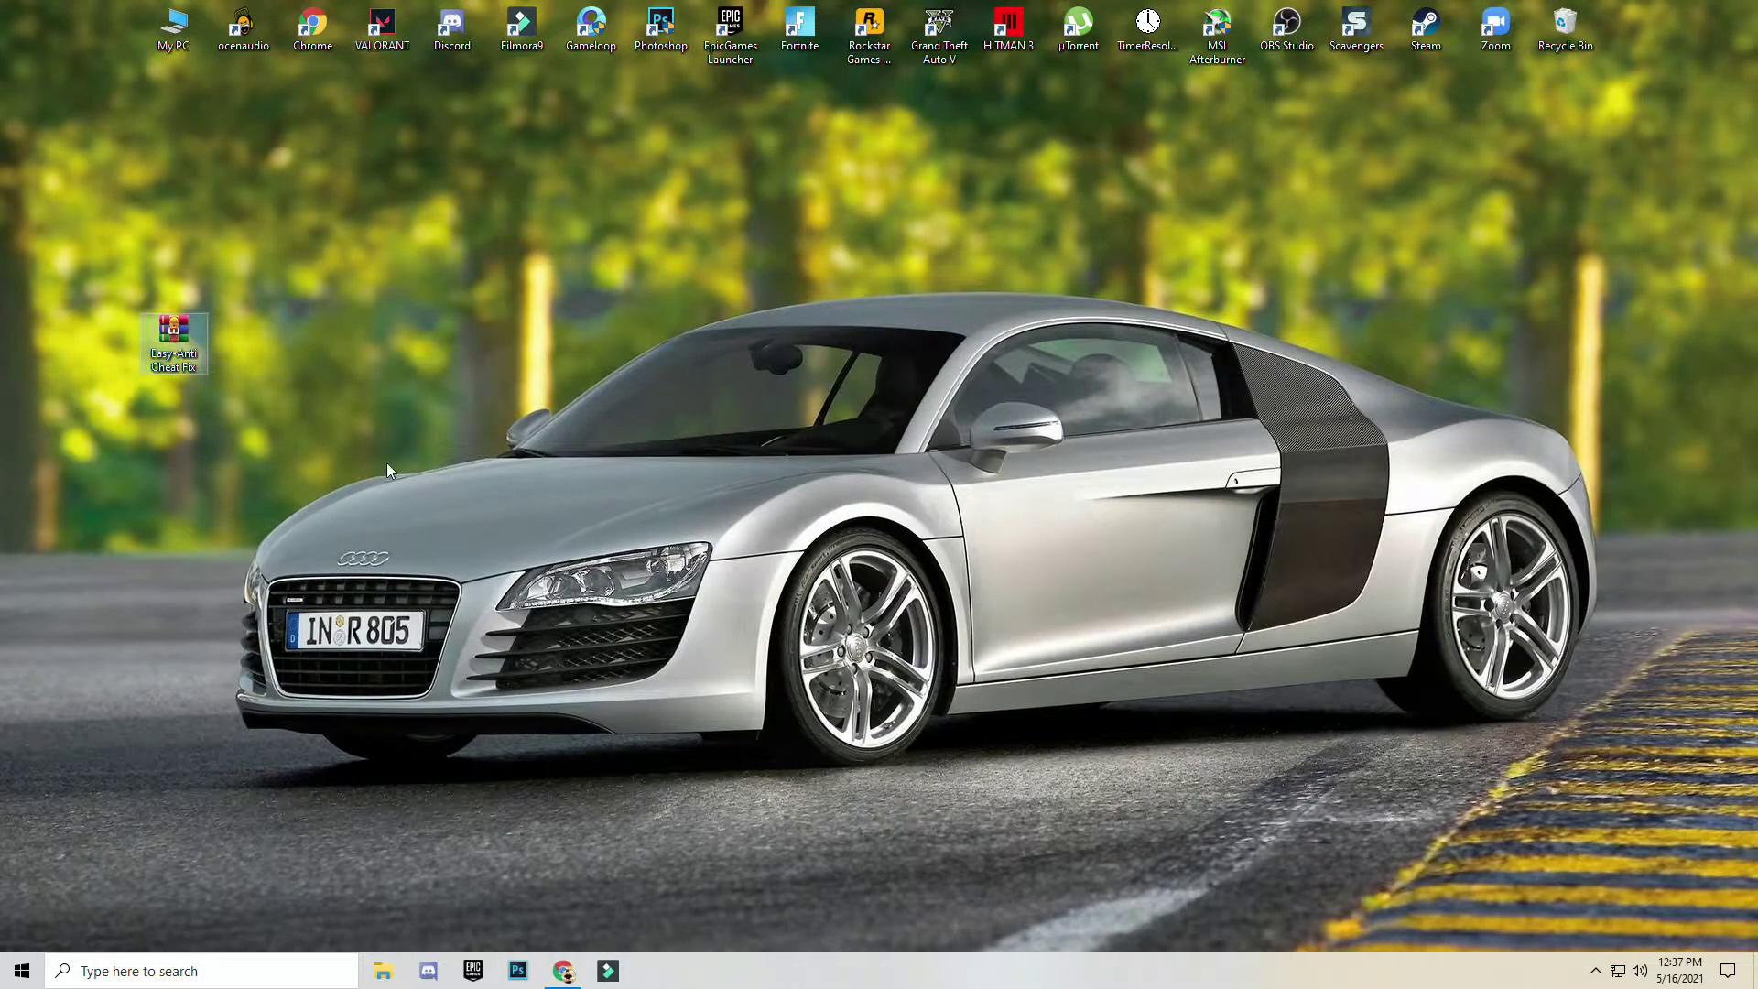
- Extract the fix archive to an Easy-Anti Cheat Fix desktop folder, check its 32-bit and 64-bit subfolders, and minimize it
right_click(174, 334)
left_click(81, 423)
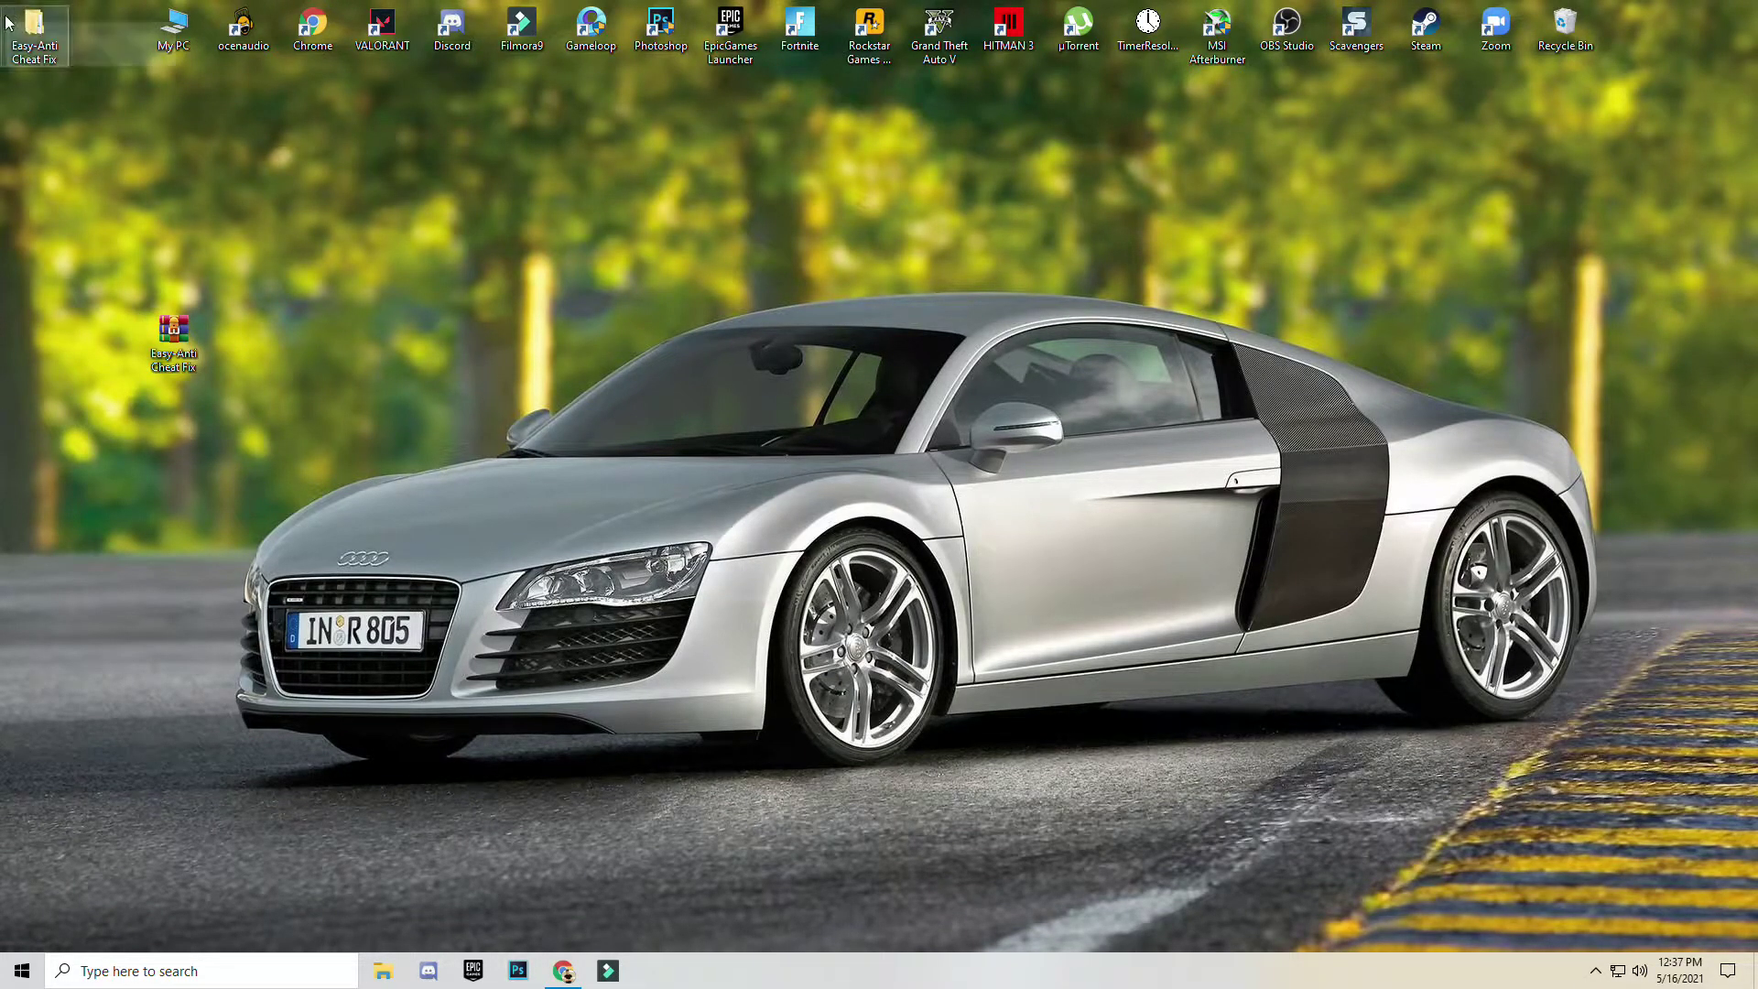
left_click_drag(41, 20, 441, 245)
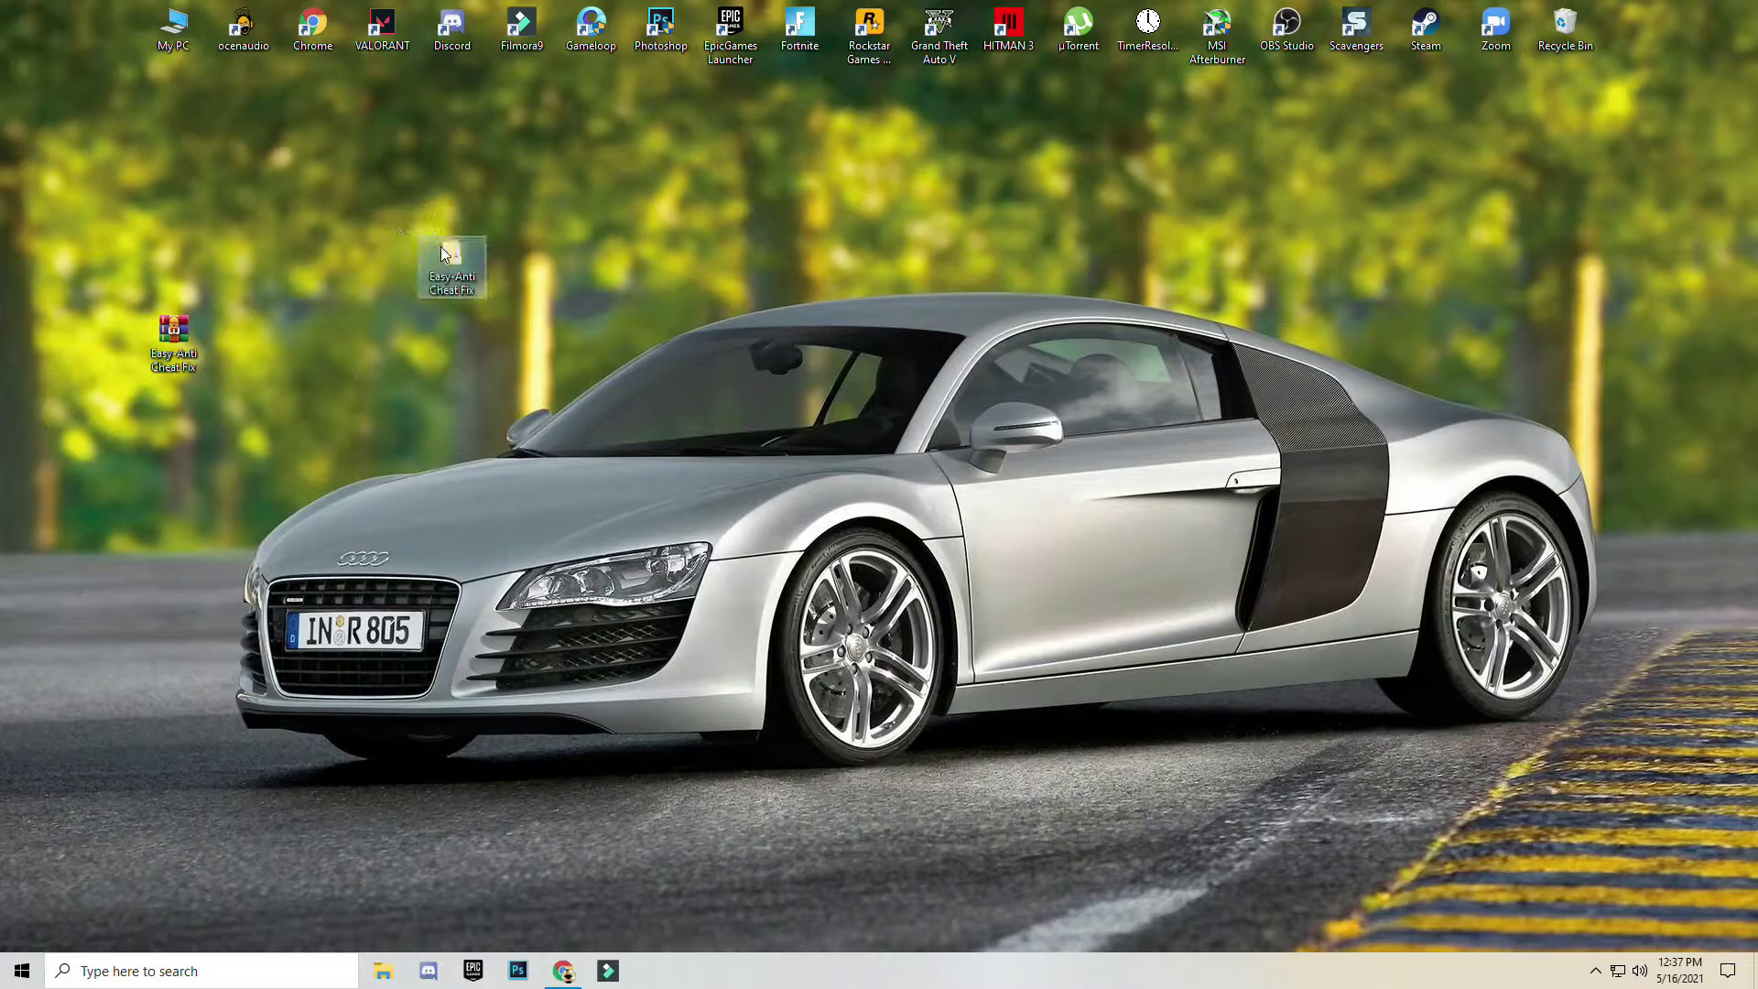
double_click(441, 249)
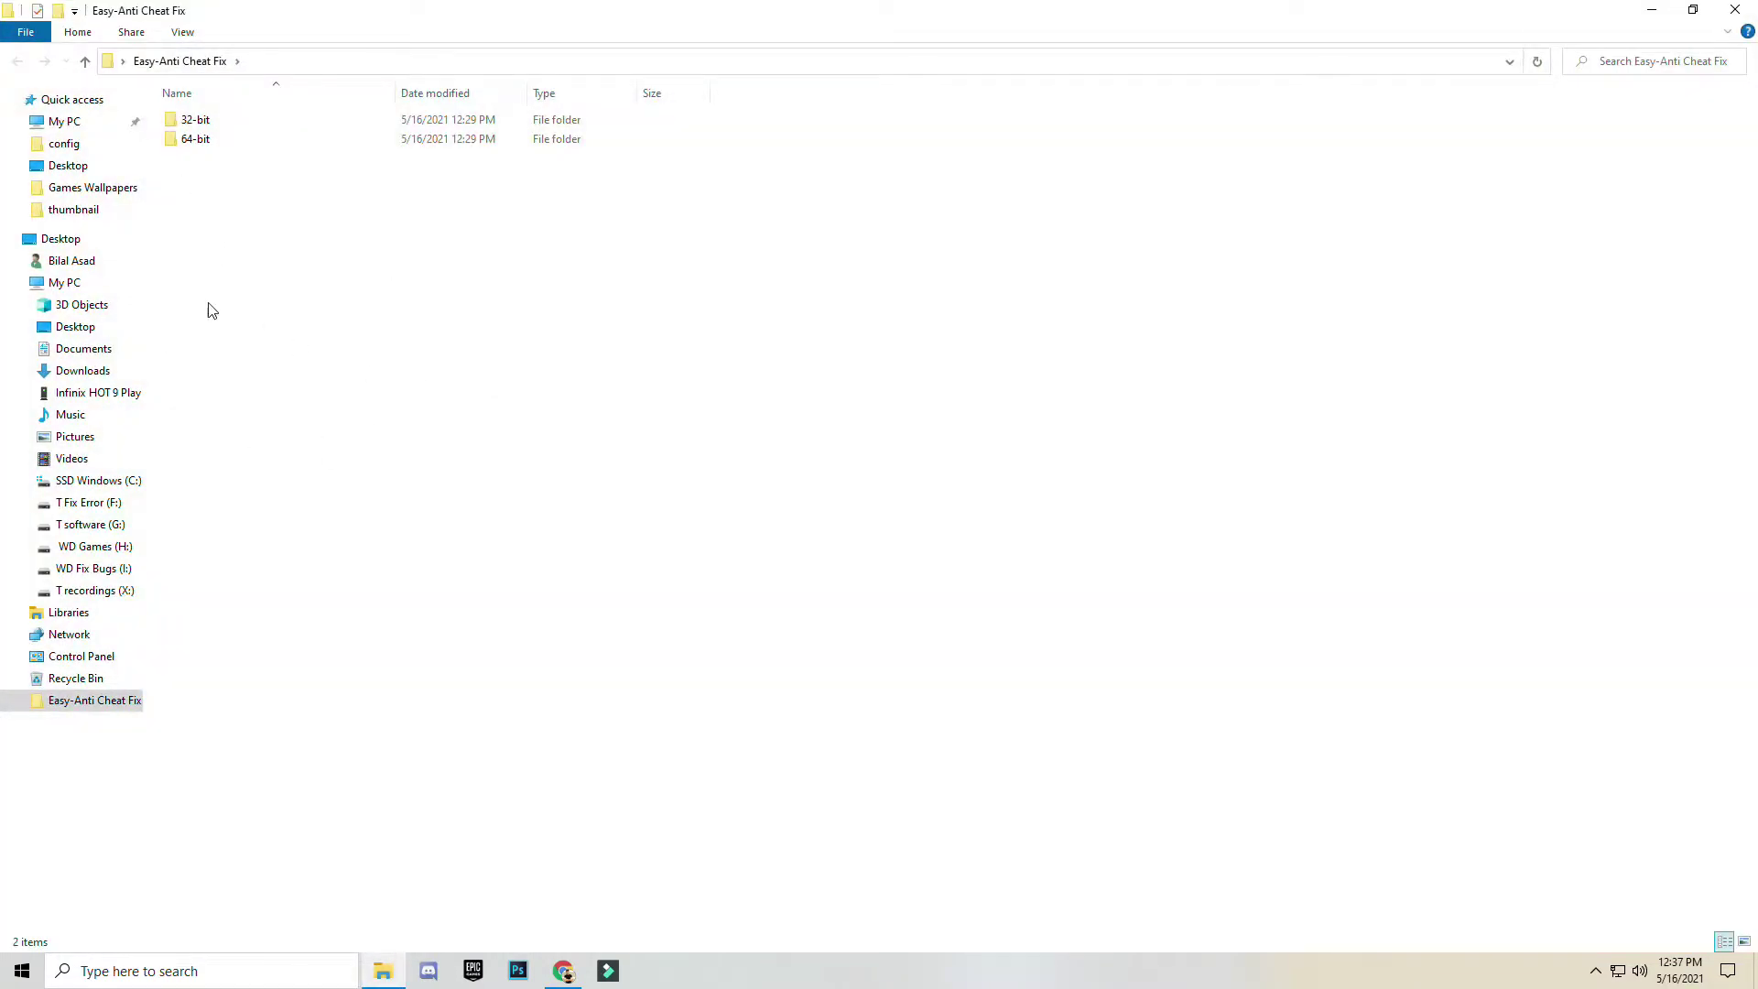
left_click_drag(218, 203, 205, 121)
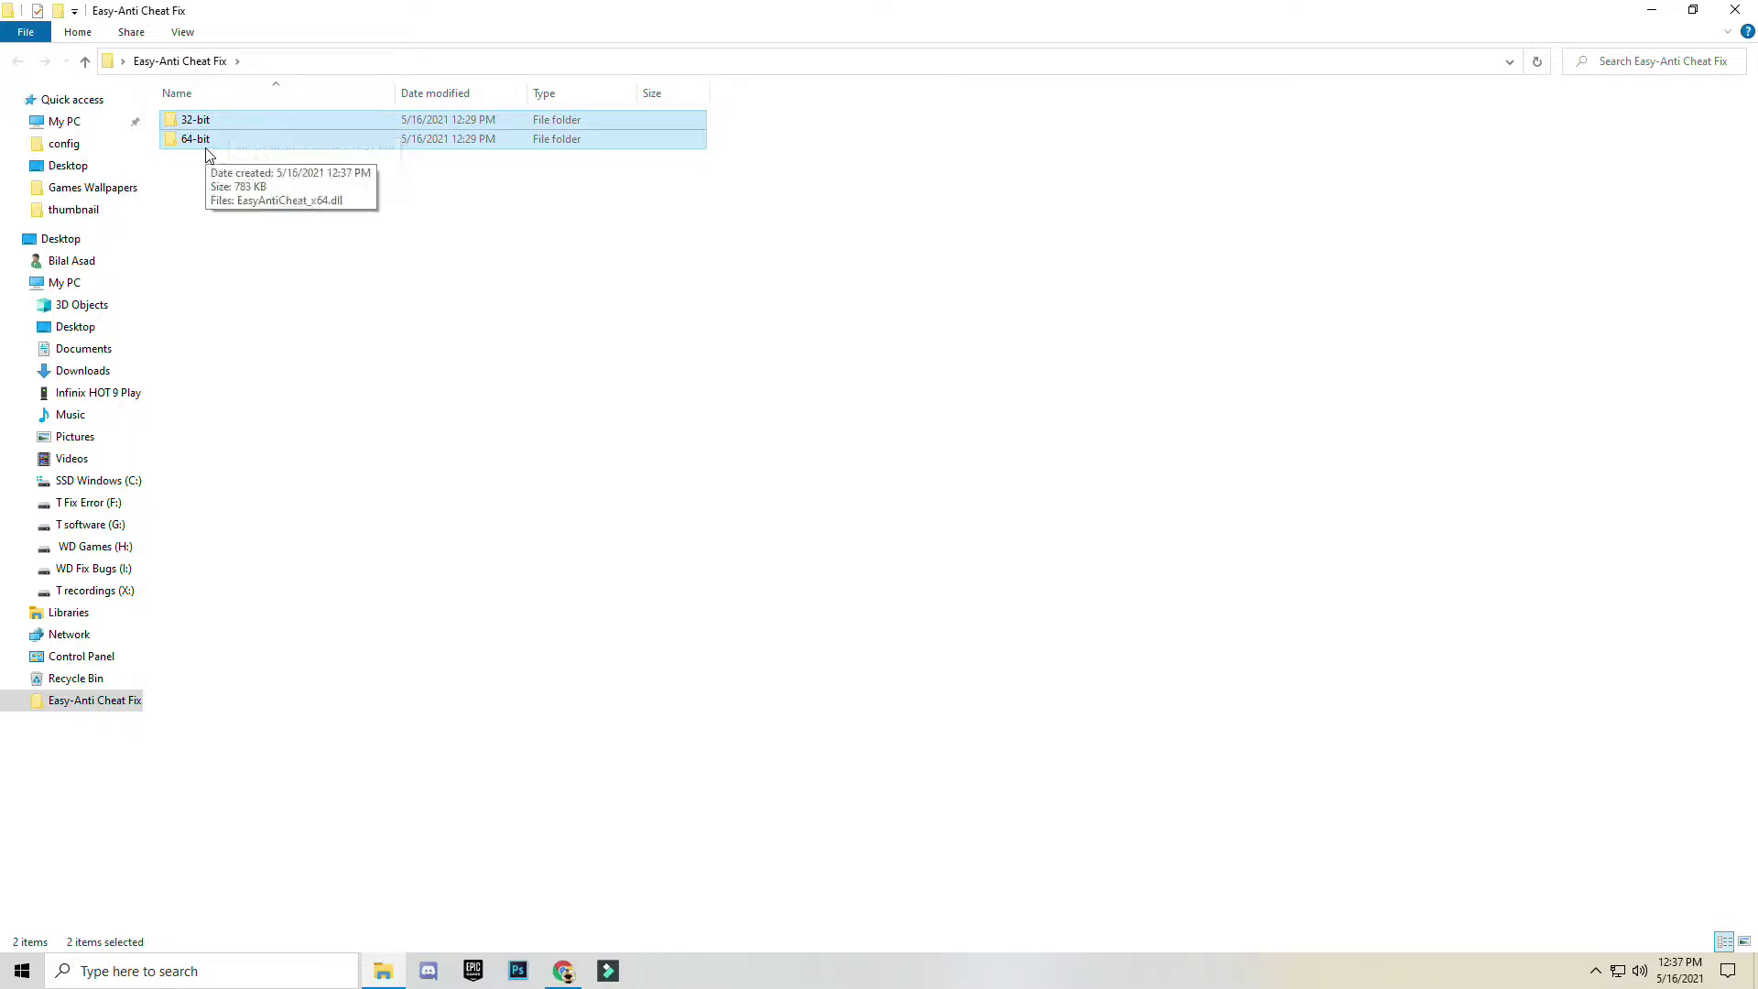
left_click(433, 301)
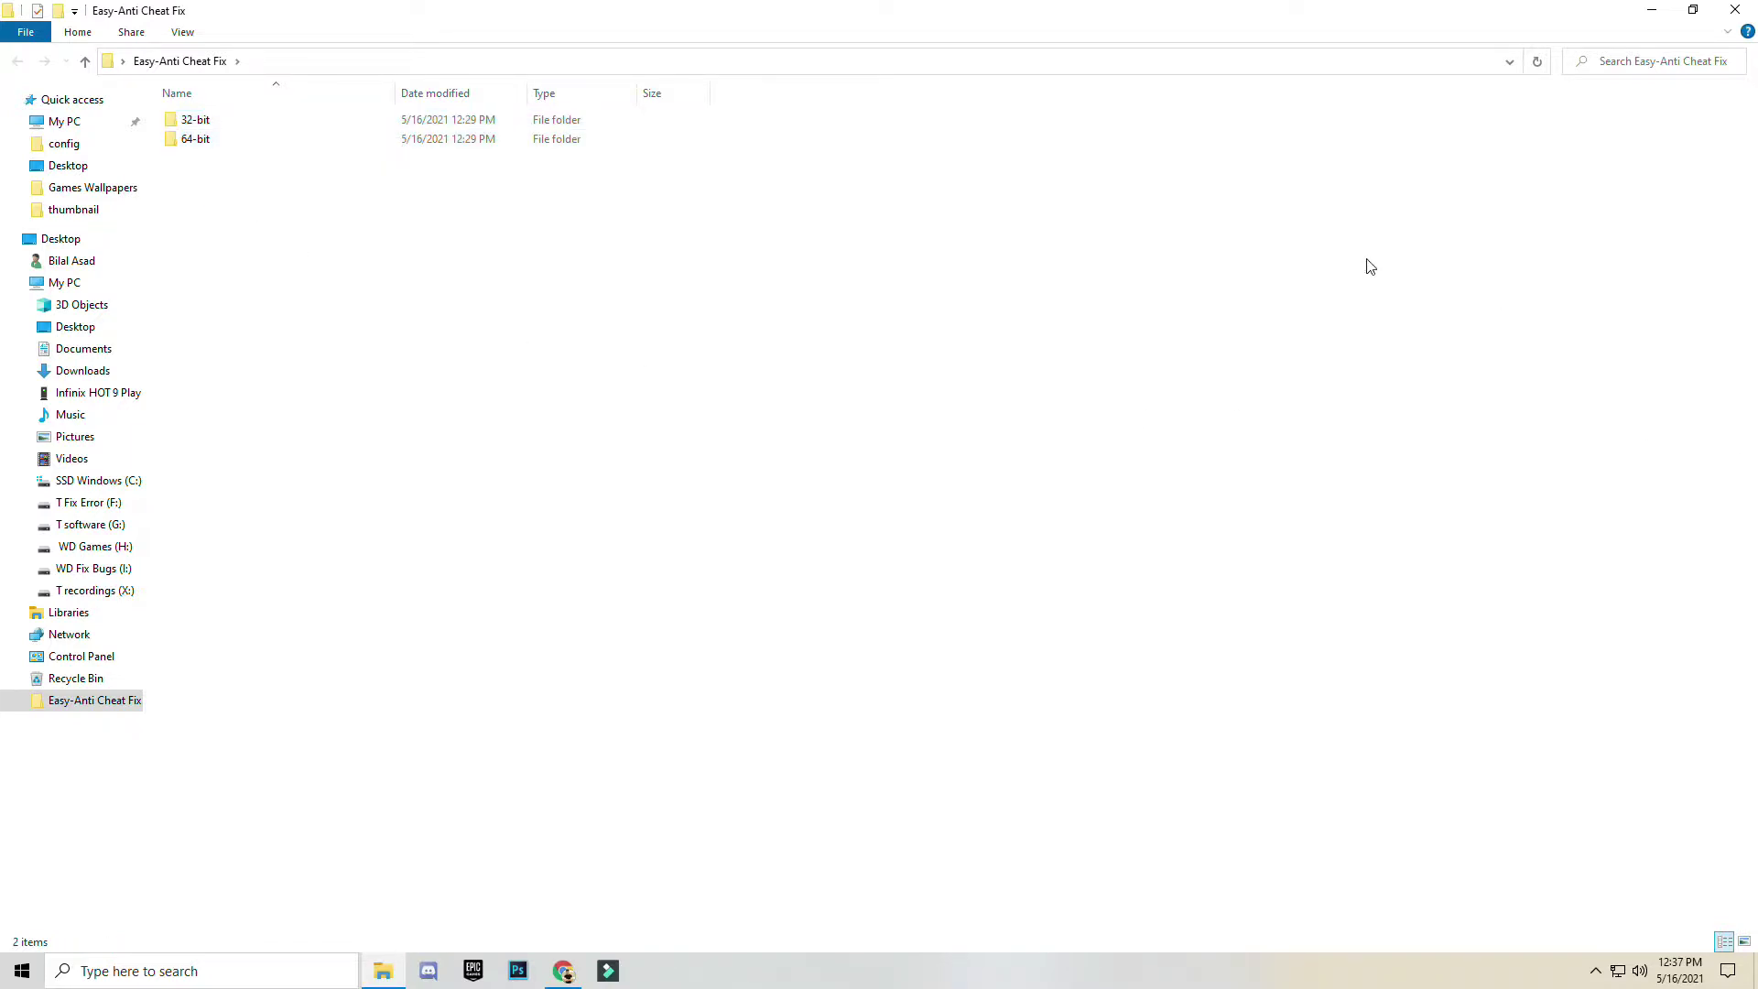
left_click(1655, 11)
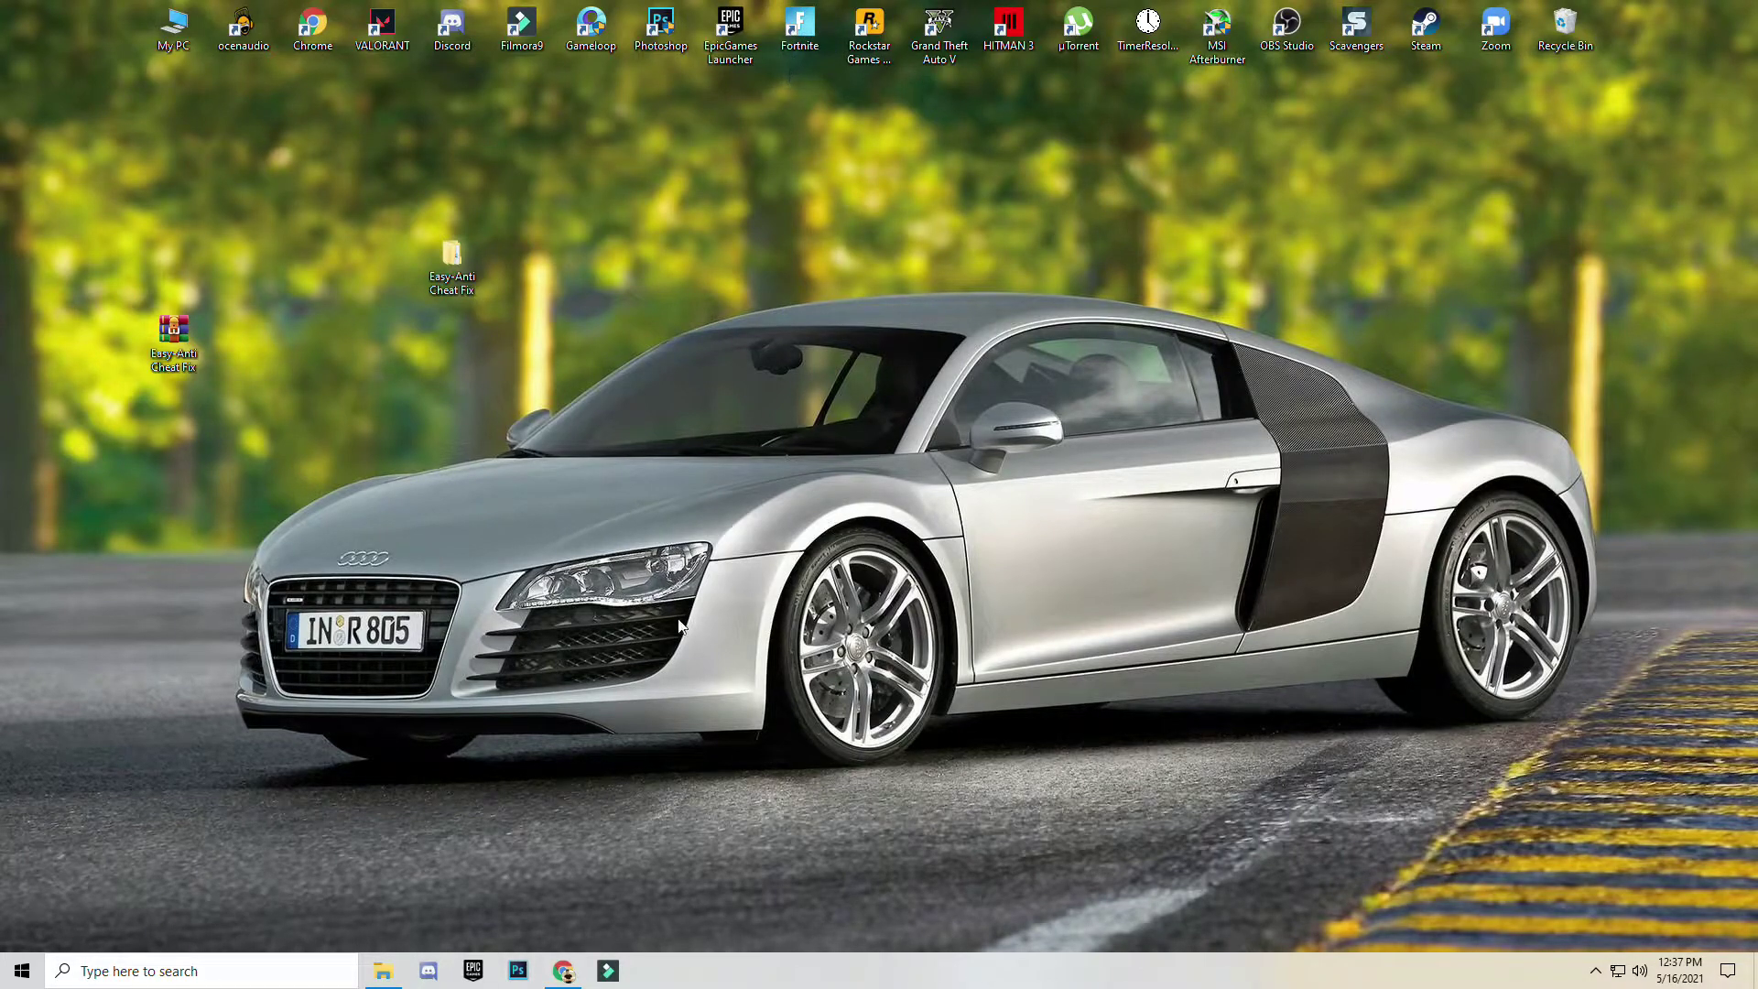
- In a new Explorer window, browse to C:\fn\Fortnite\FortniteGame\Binaries\Win64\EasyAntiCheat
left_click(382, 971)
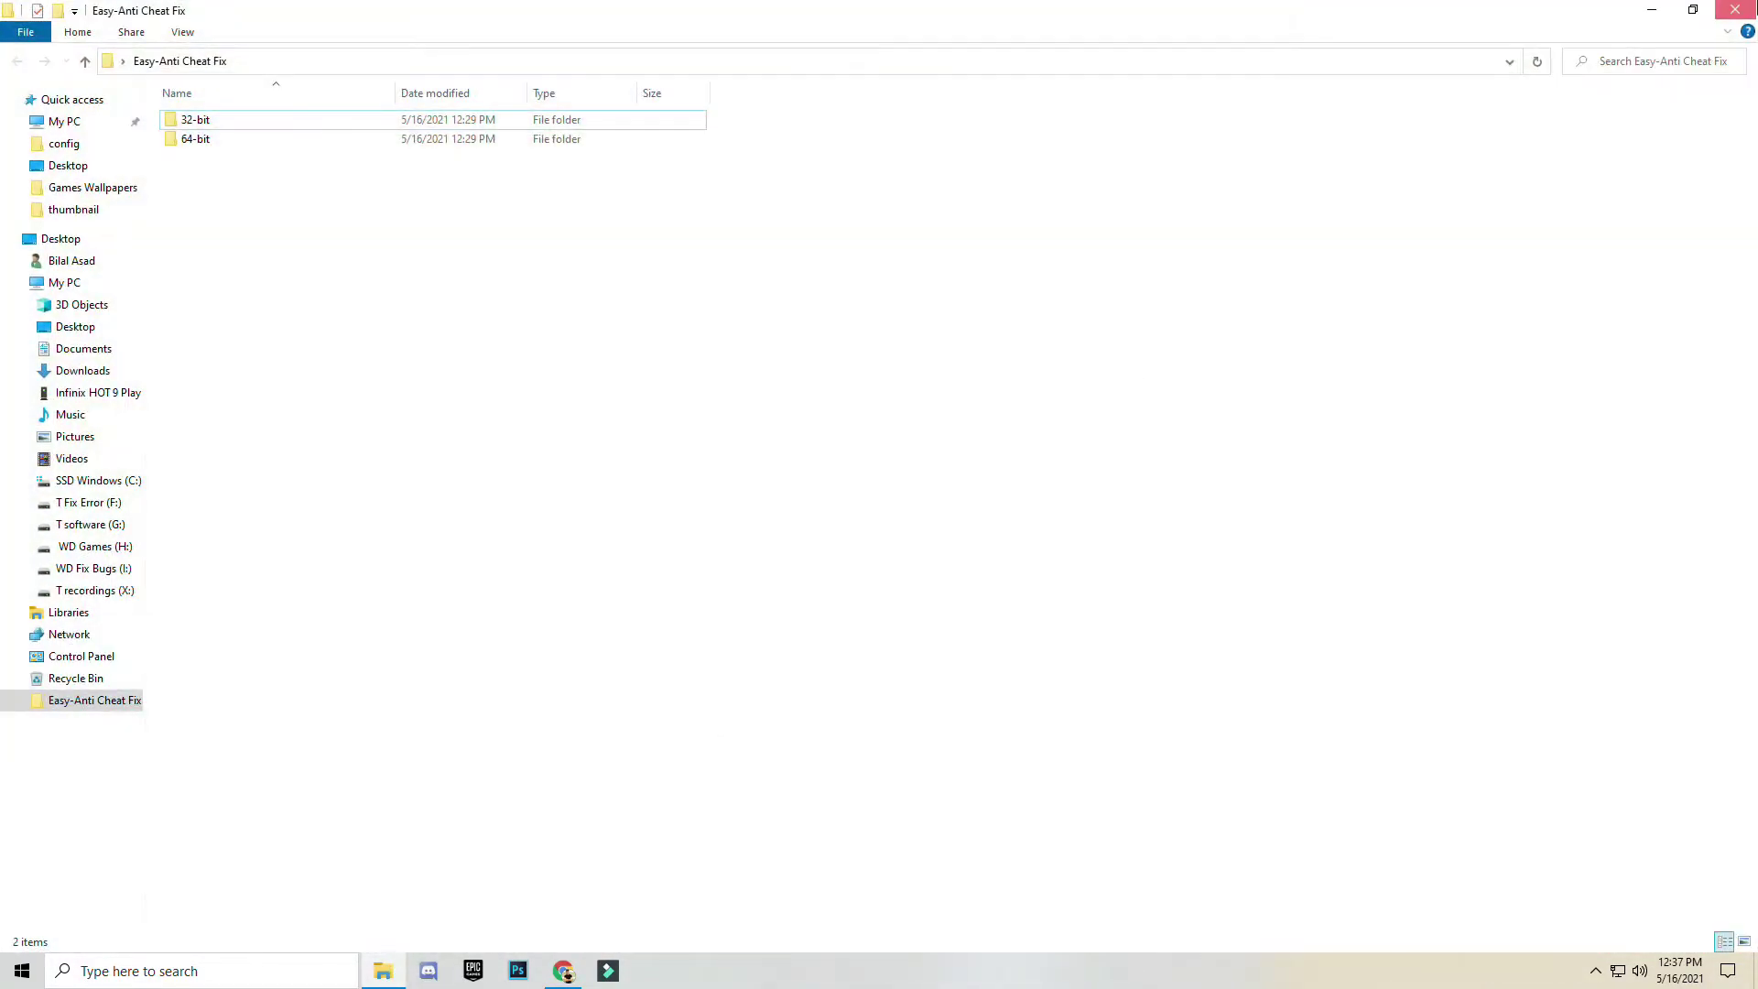
left_click(383, 970)
left_click(385, 971)
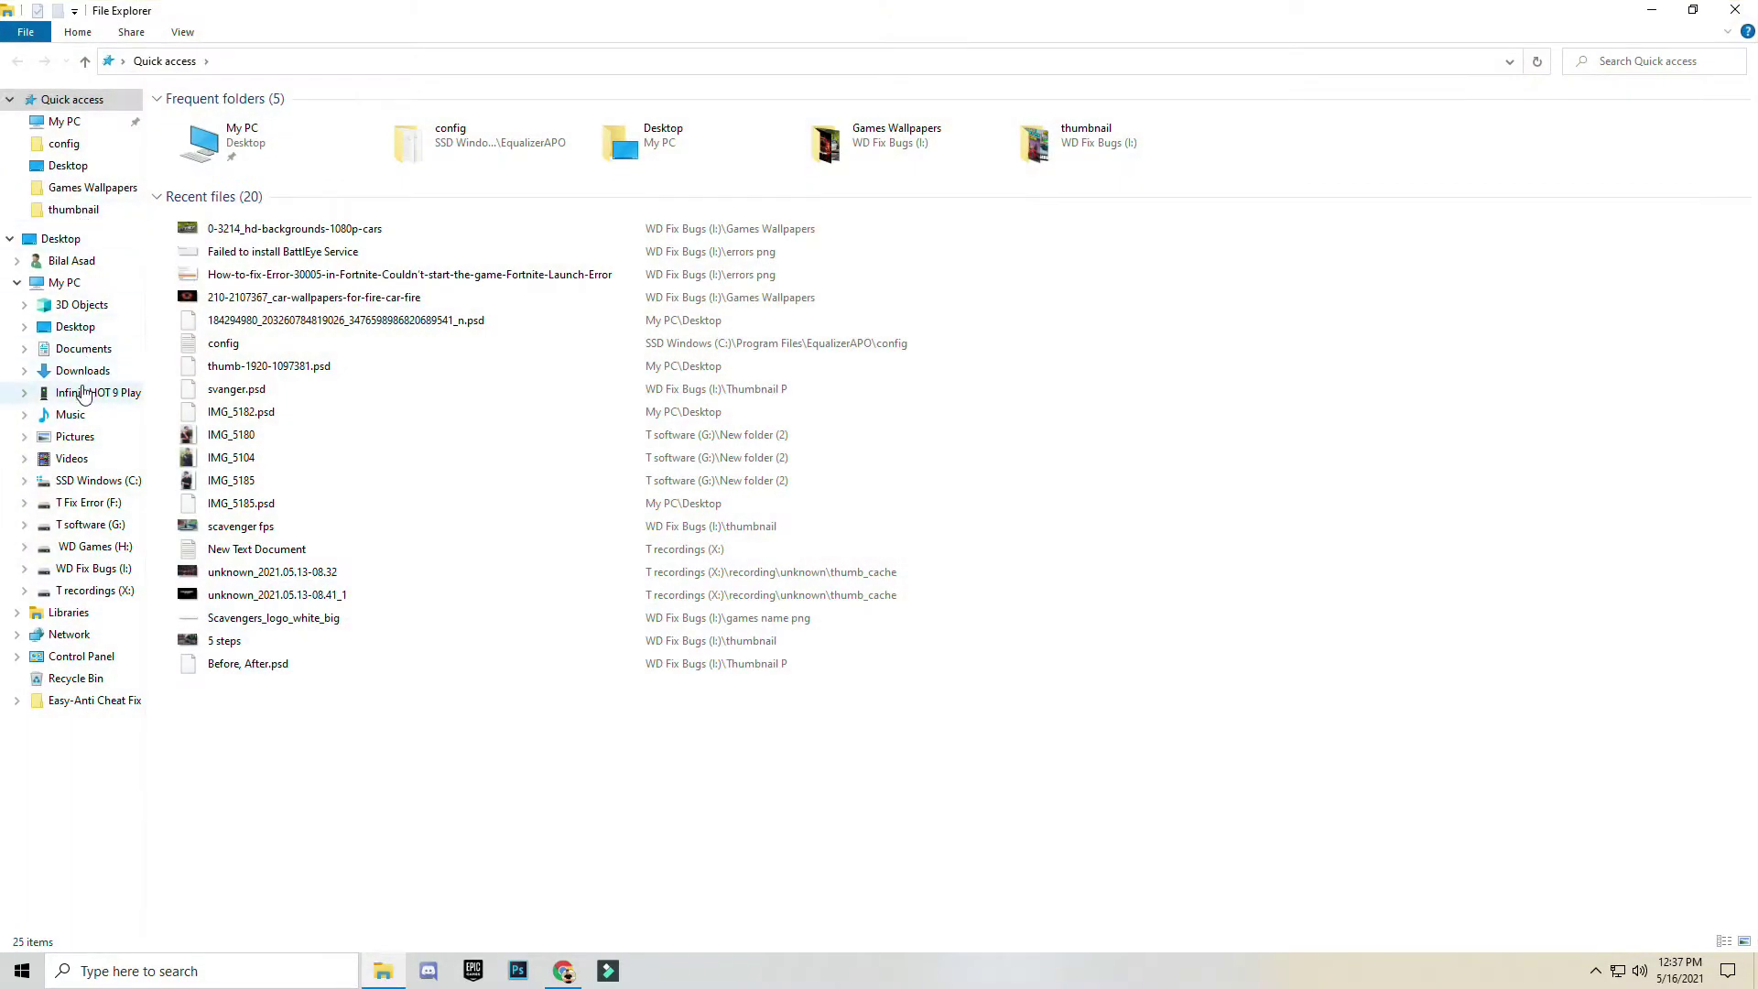
left_click(124, 483)
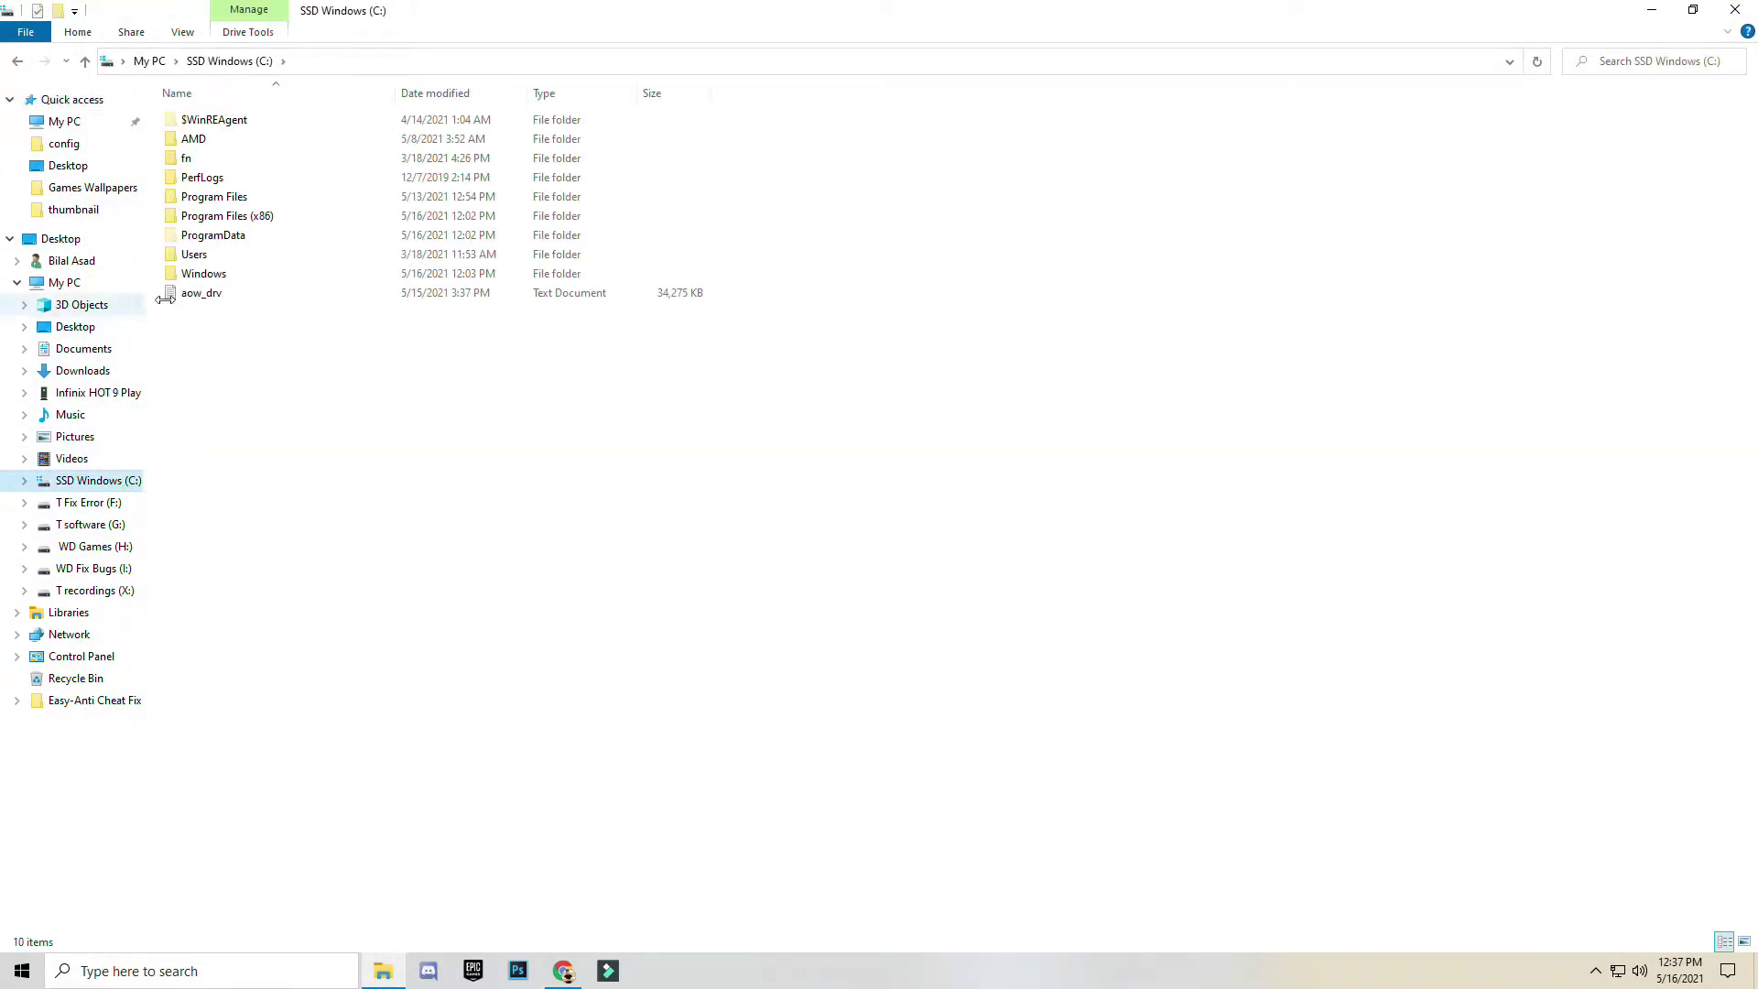
double_click(227, 165)
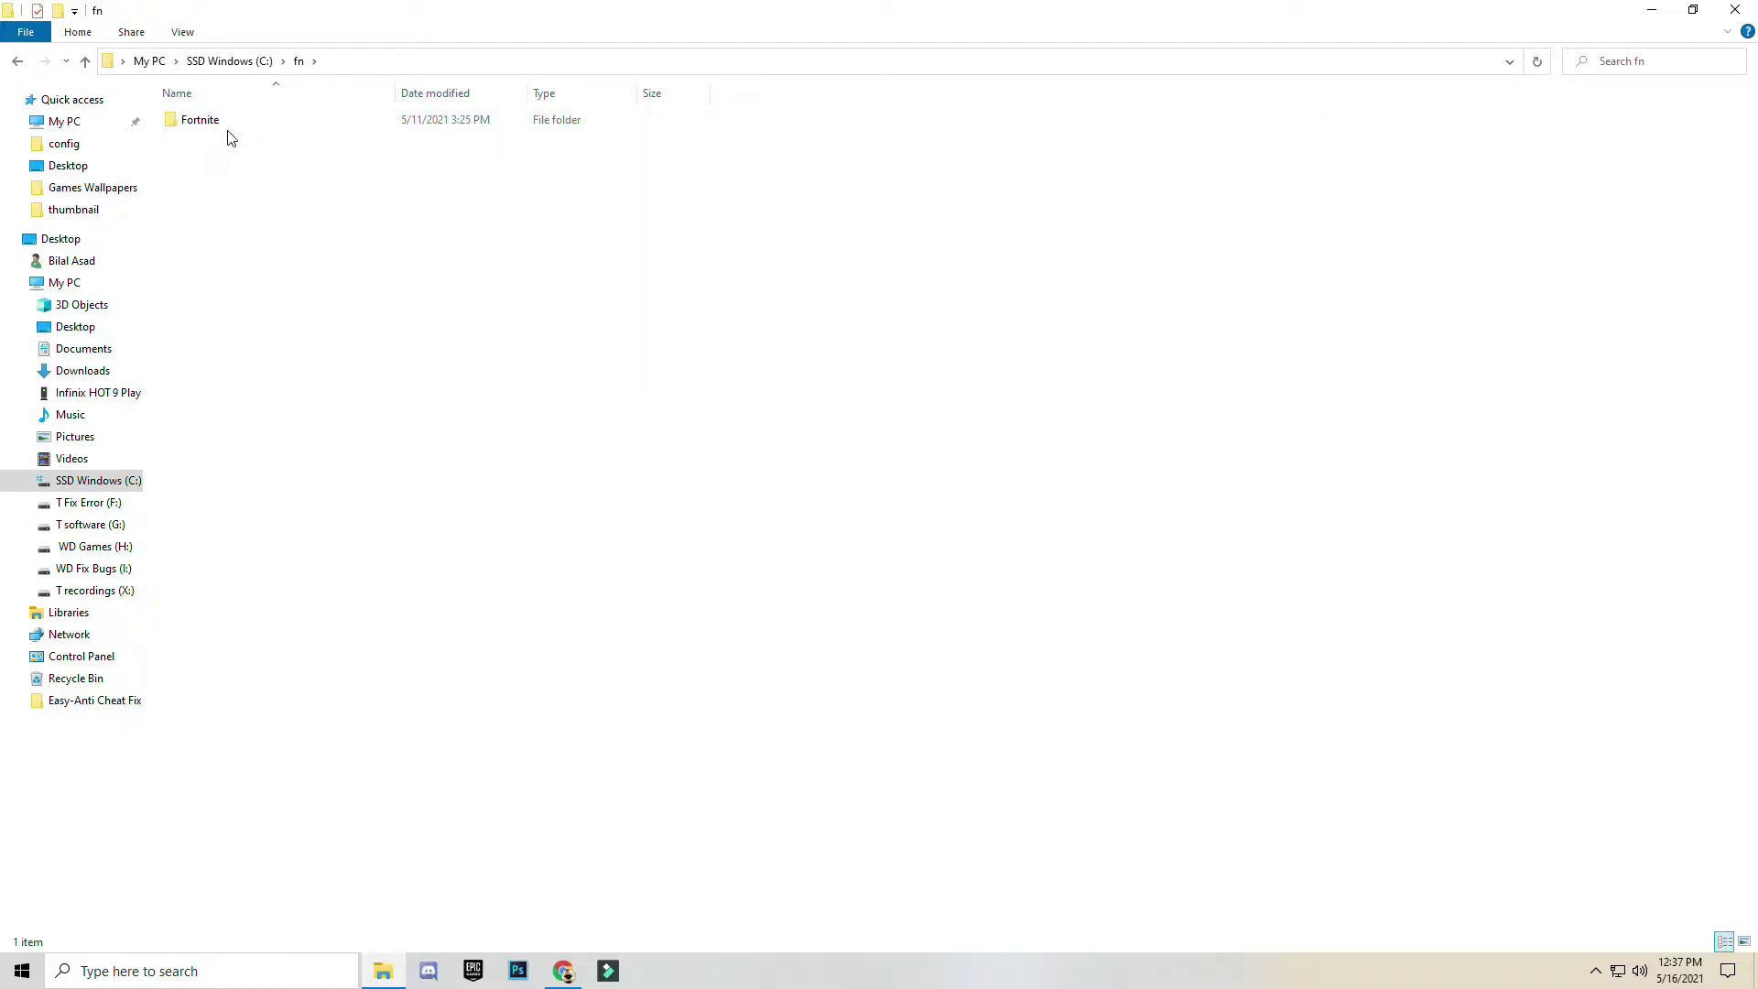
double_click(209, 129)
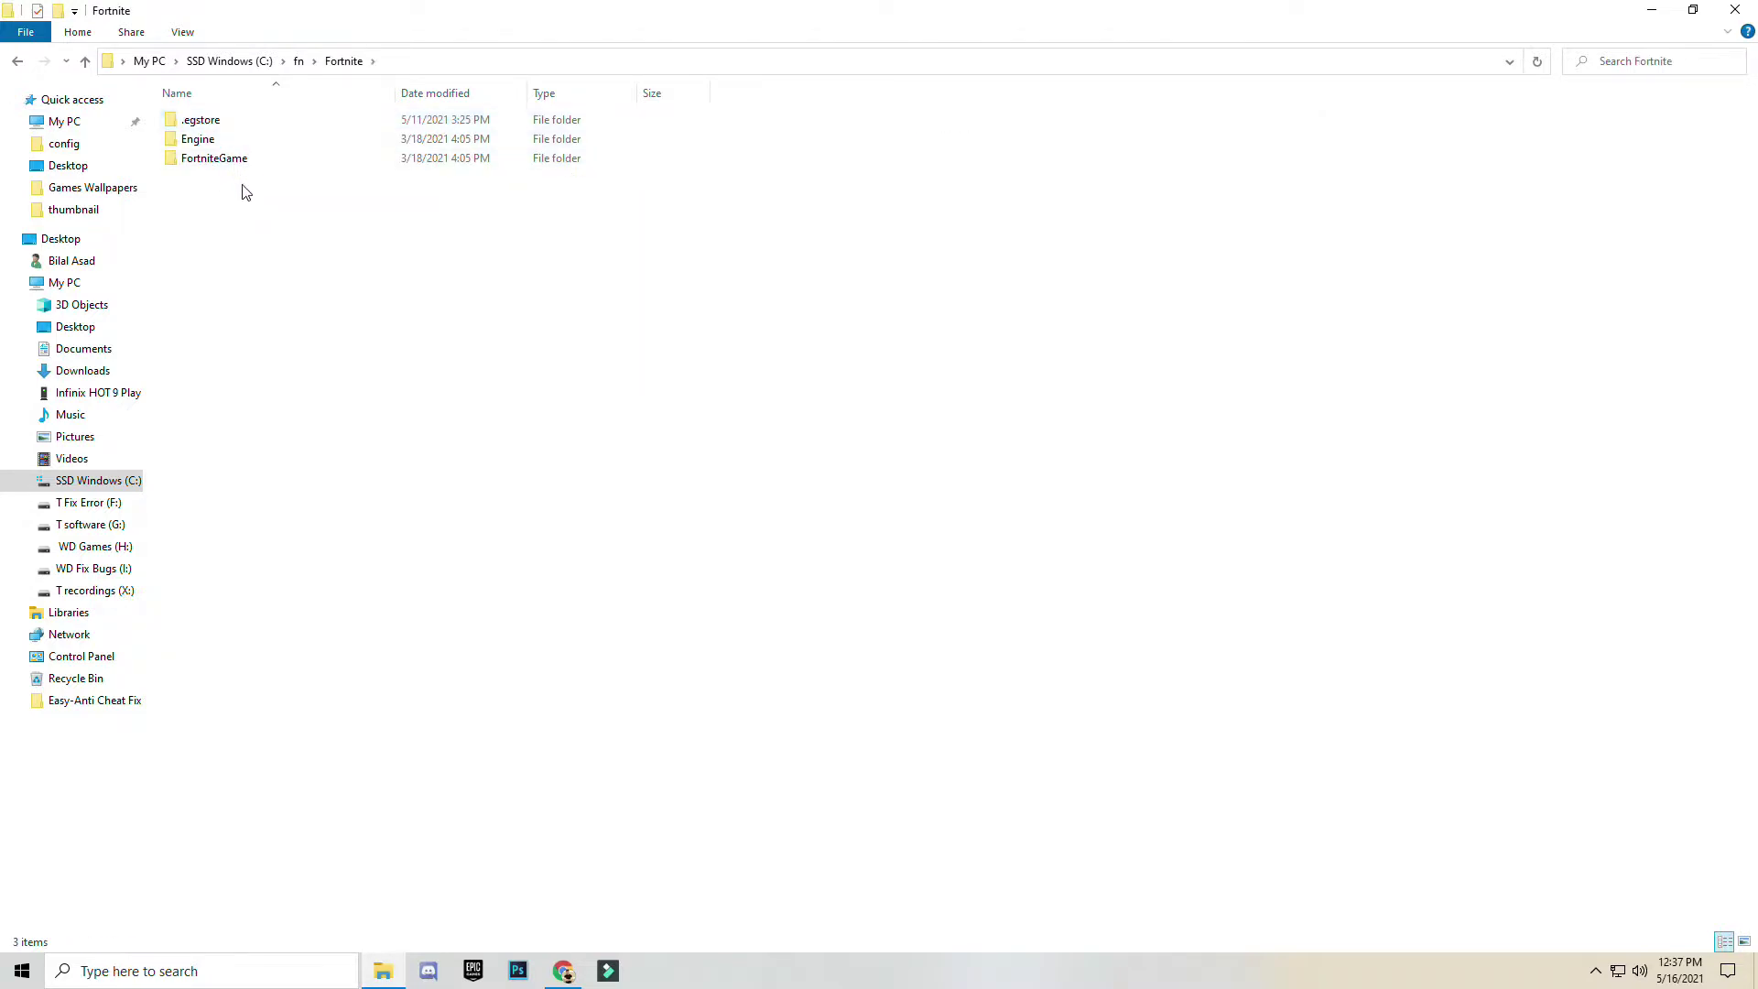
double_click(234, 160)
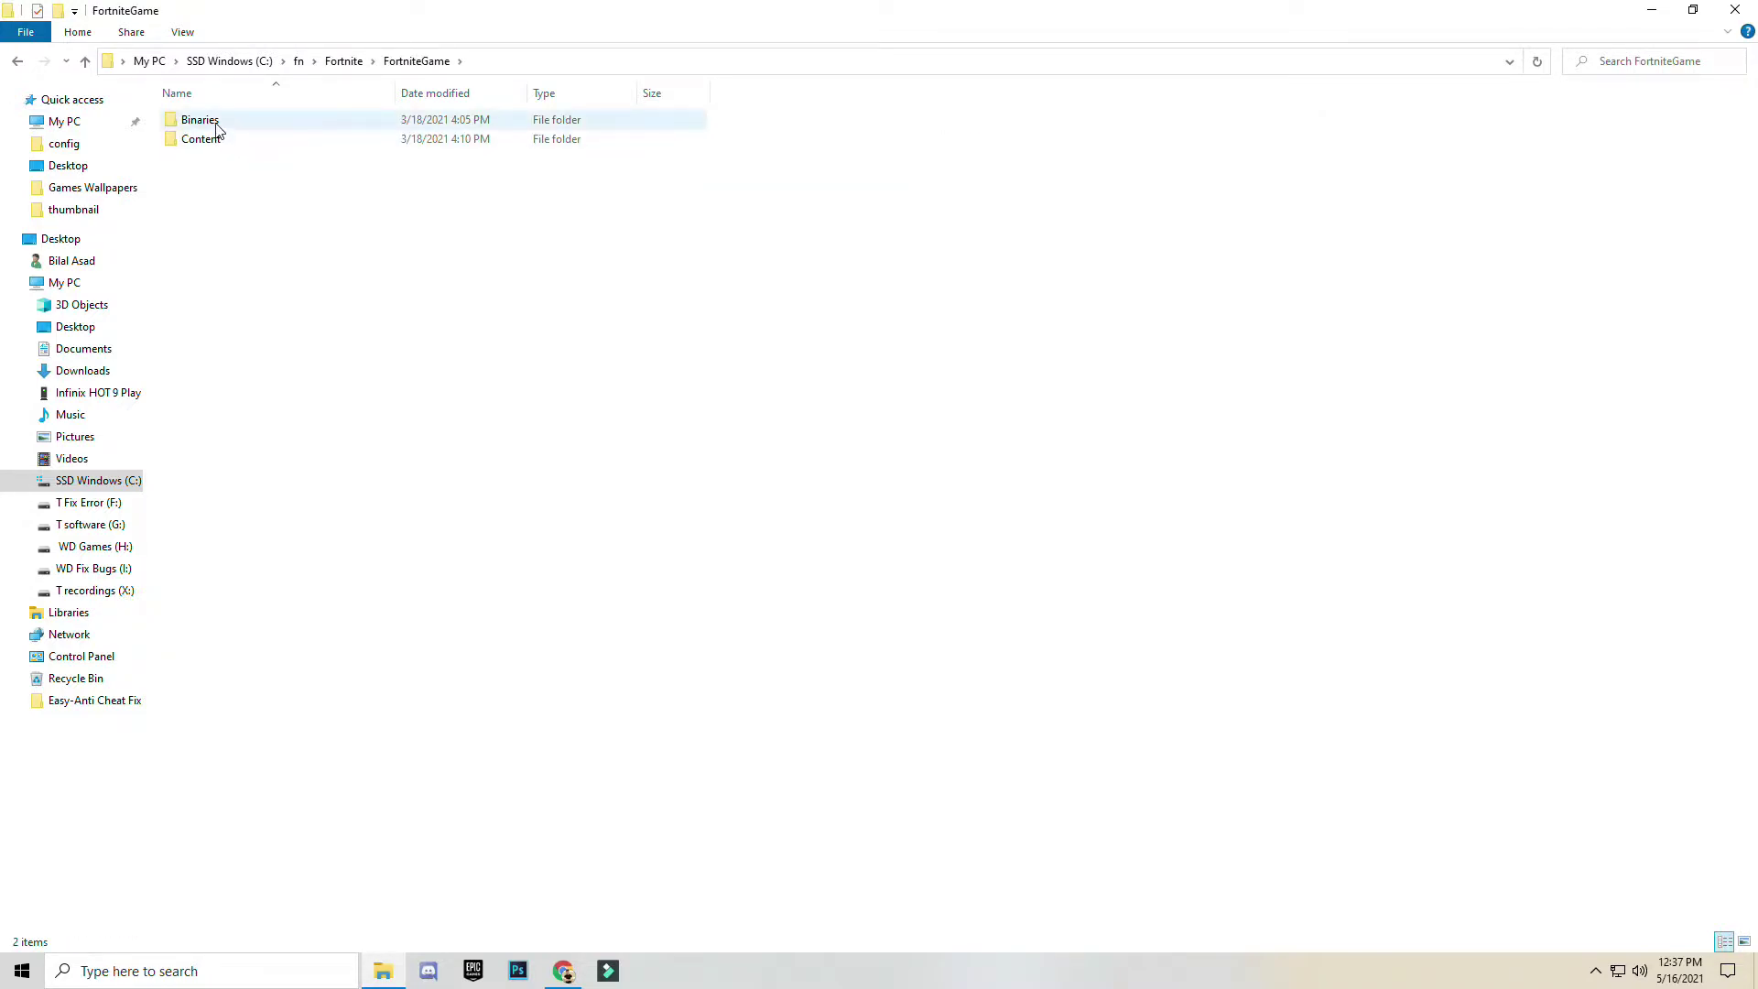
double_click(213, 122)
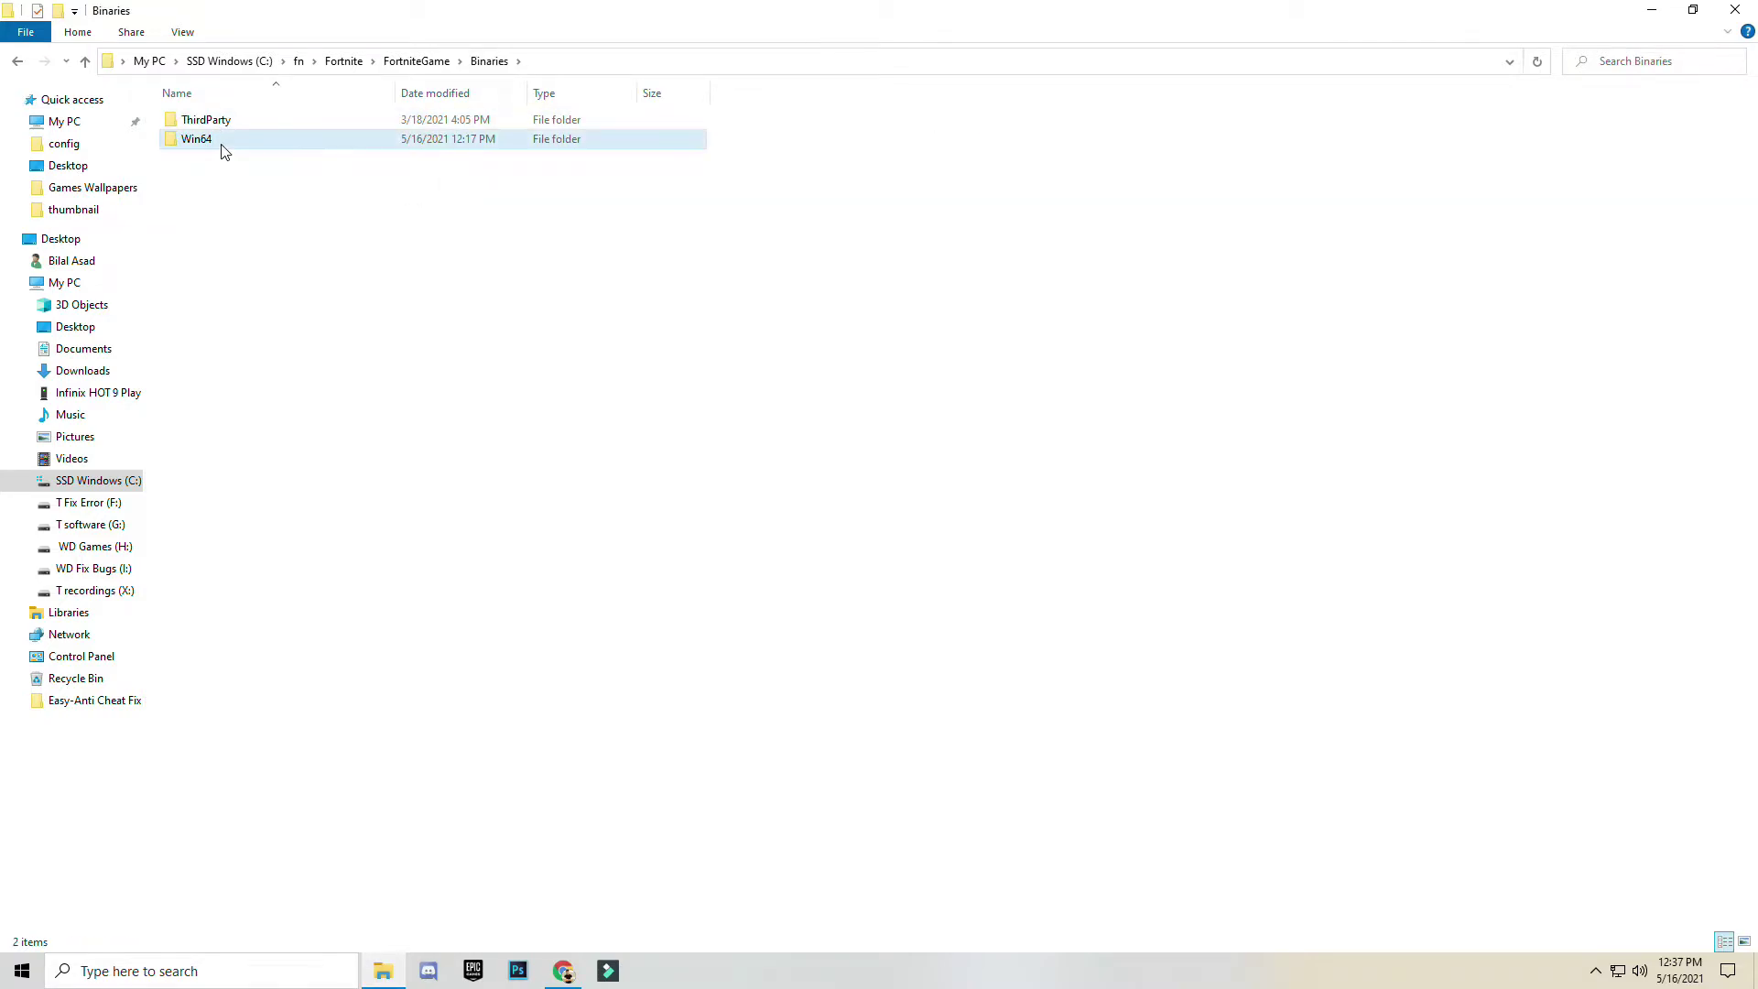
double_click(219, 144)
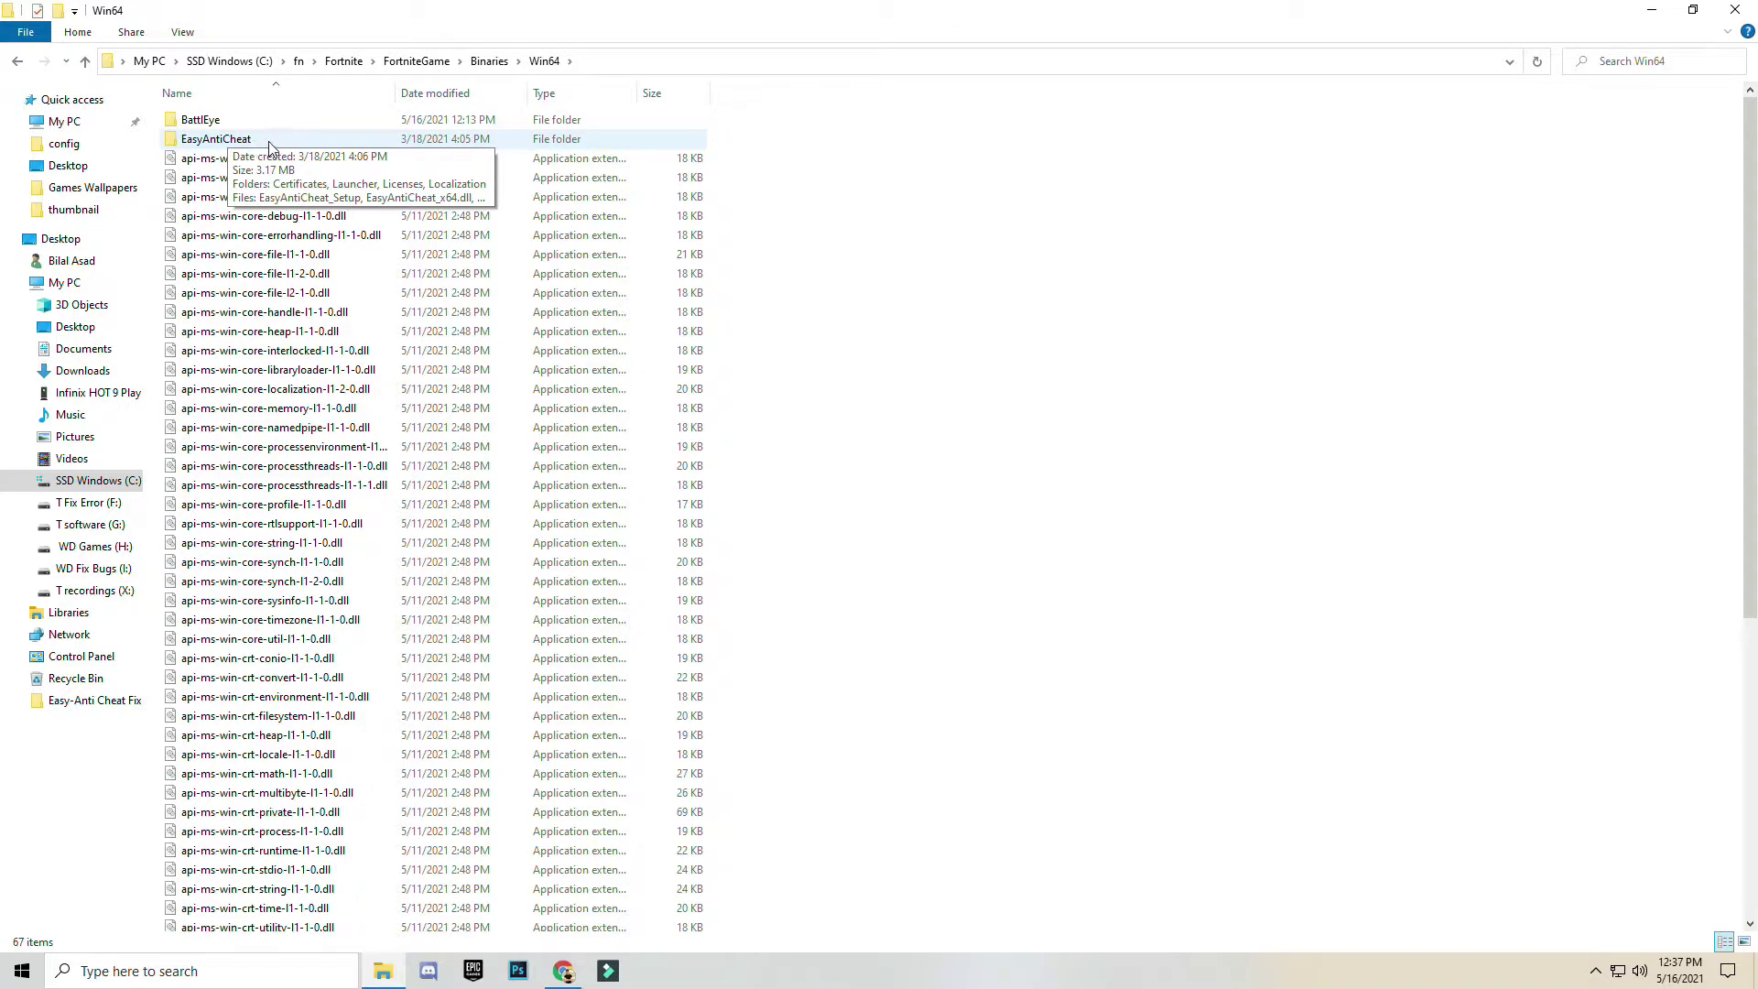
double_click(247, 140)
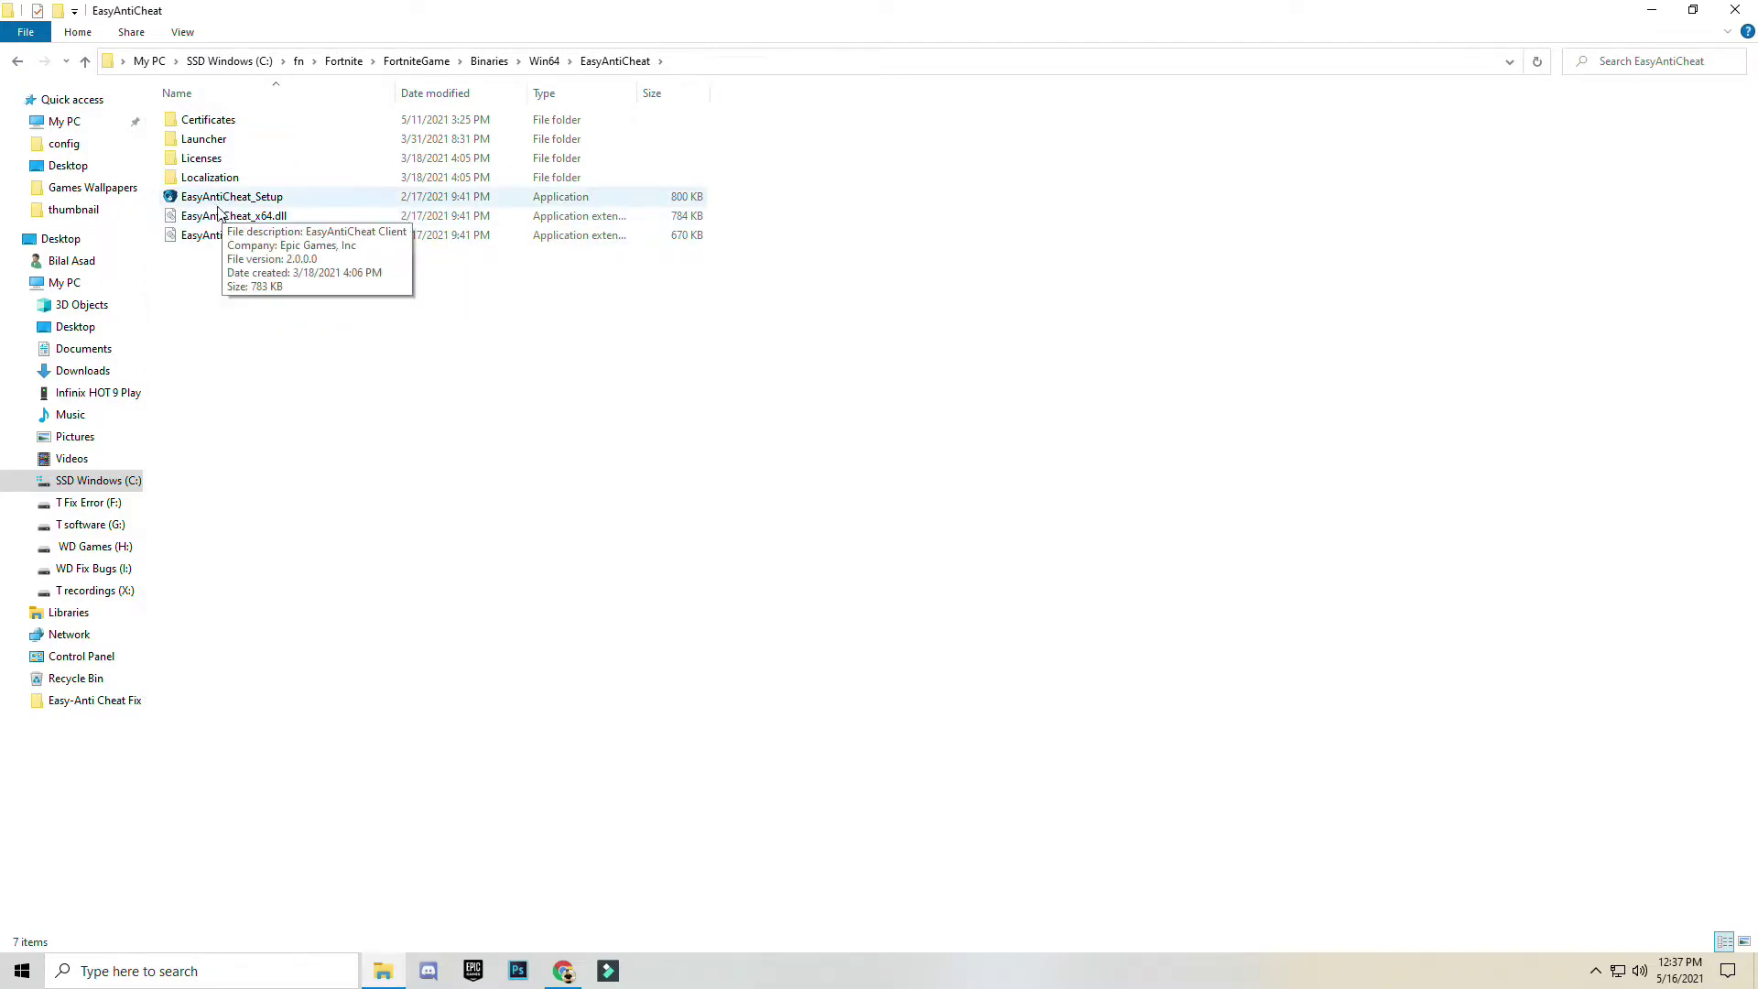
- Run EasyAntiCheat_Setup as admin, uninstall the service, reinstall it for Game 217, and finish
double_click(289, 204)
left_click(789, 608)
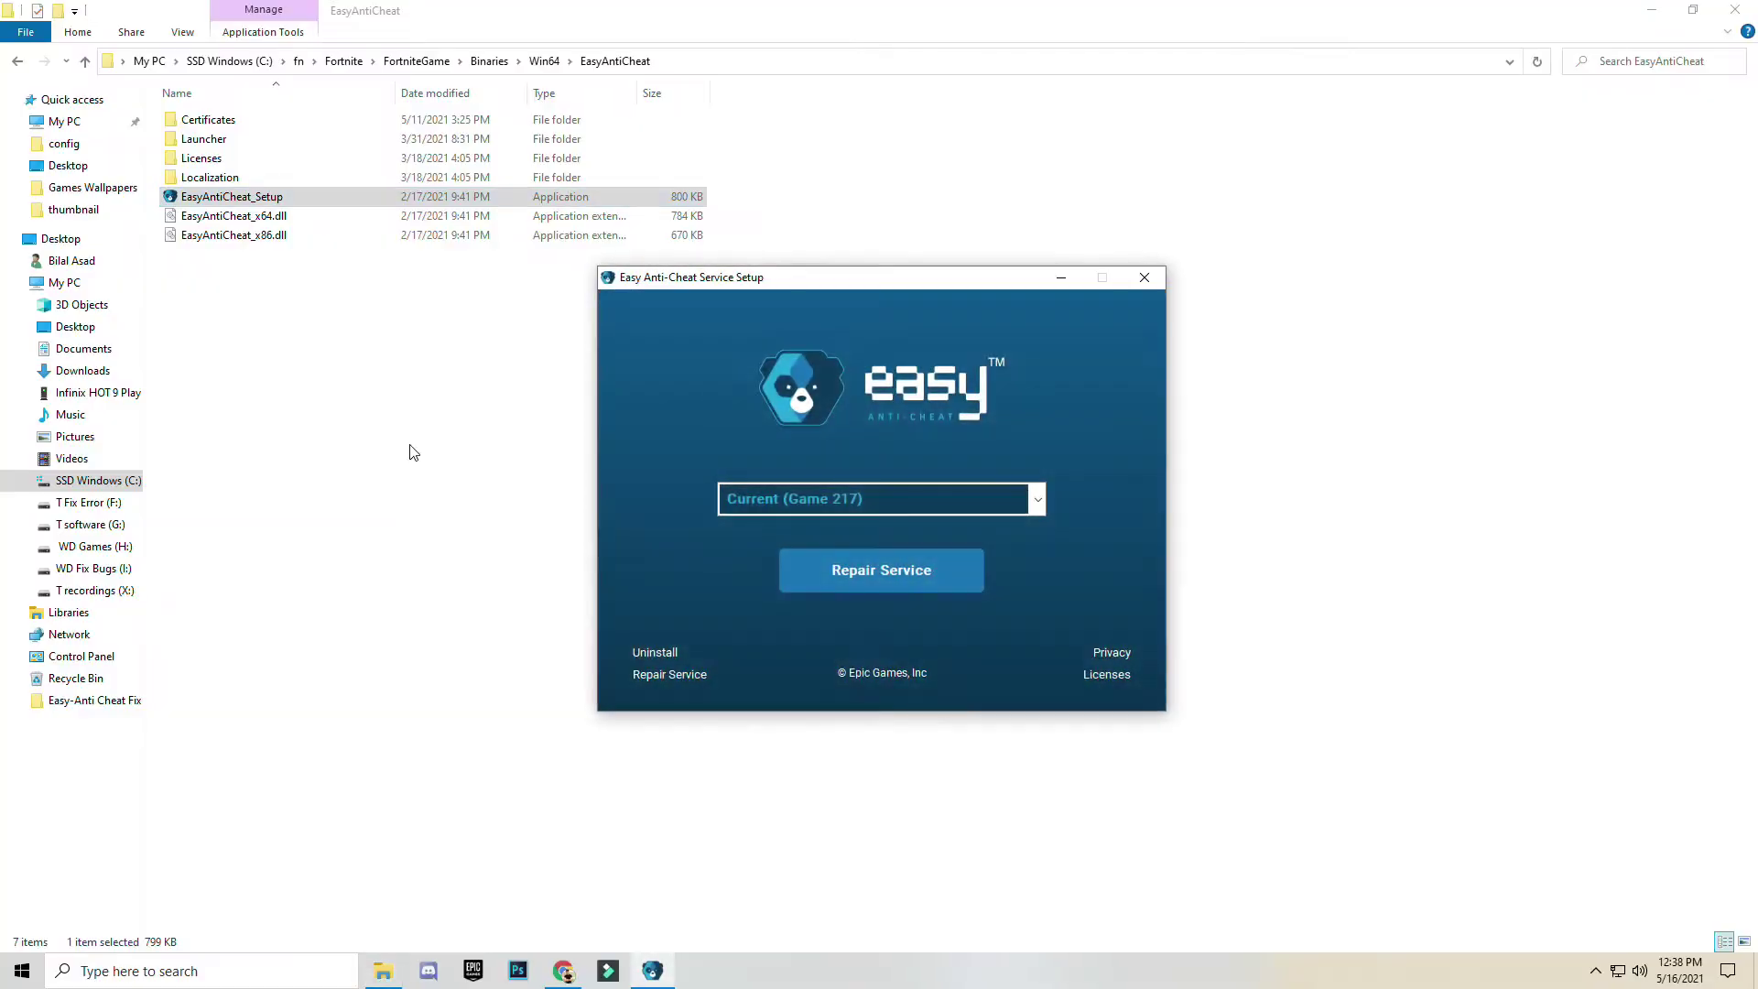
left_click_drag(910, 293, 946, 208)
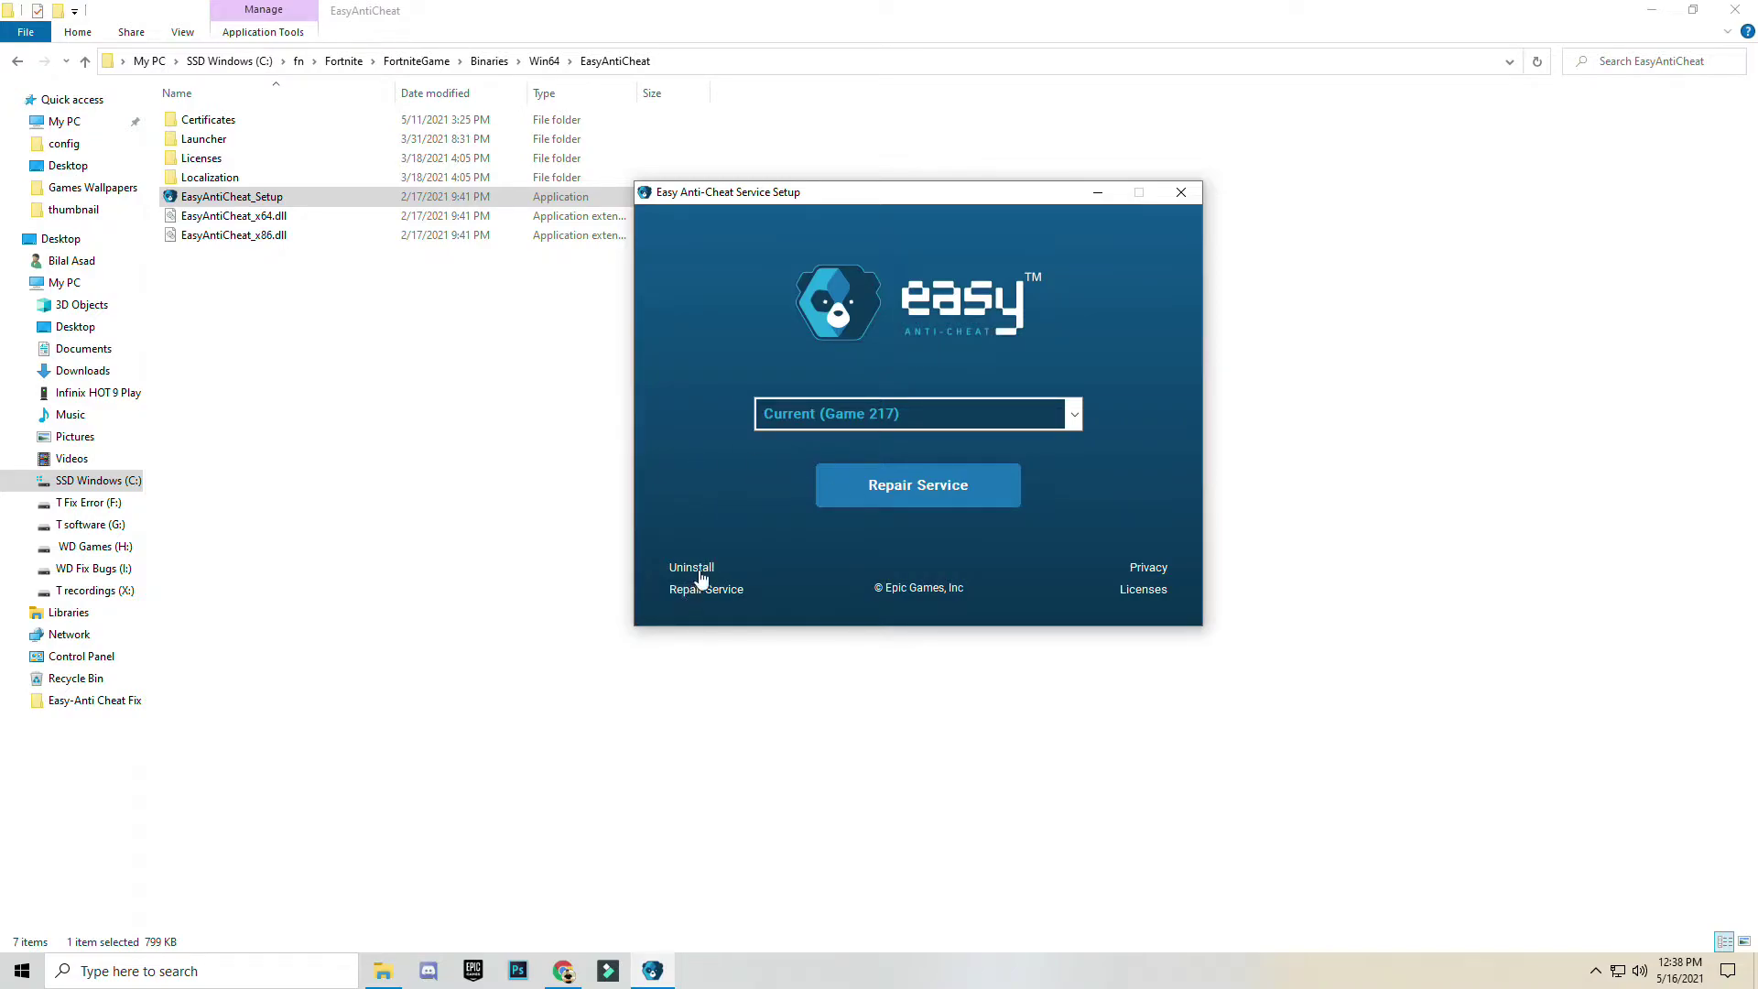
left_click(1033, 423)
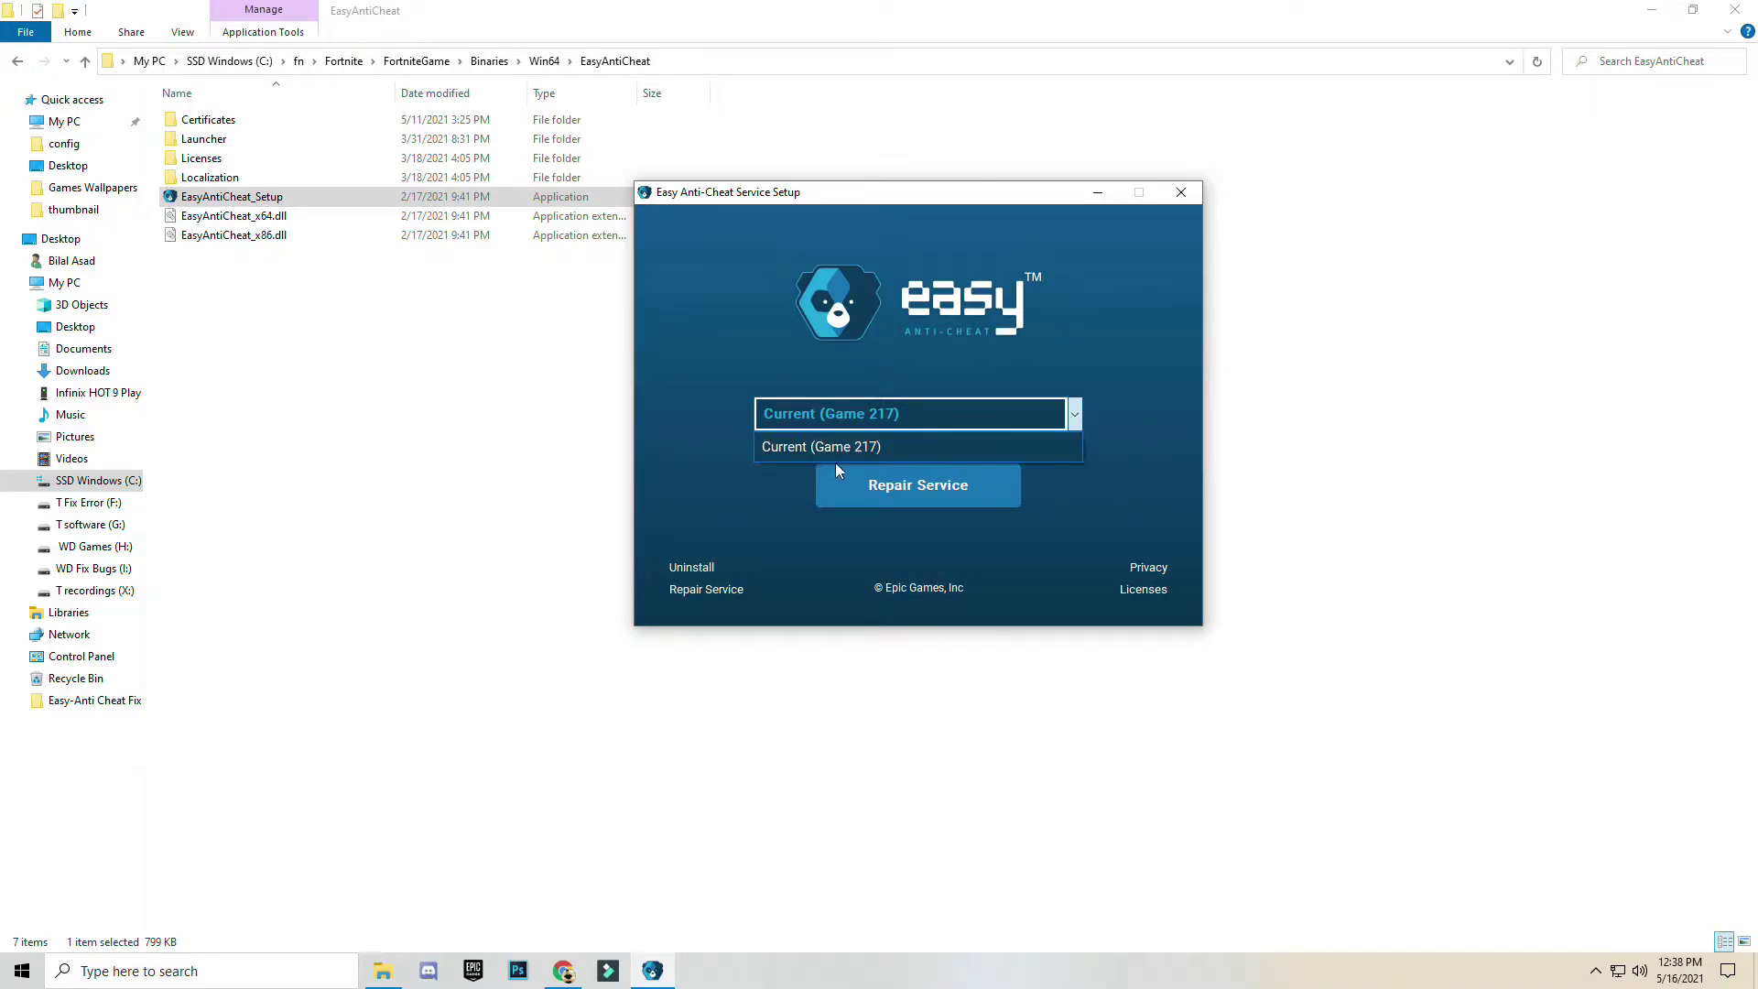
left_click(765, 554)
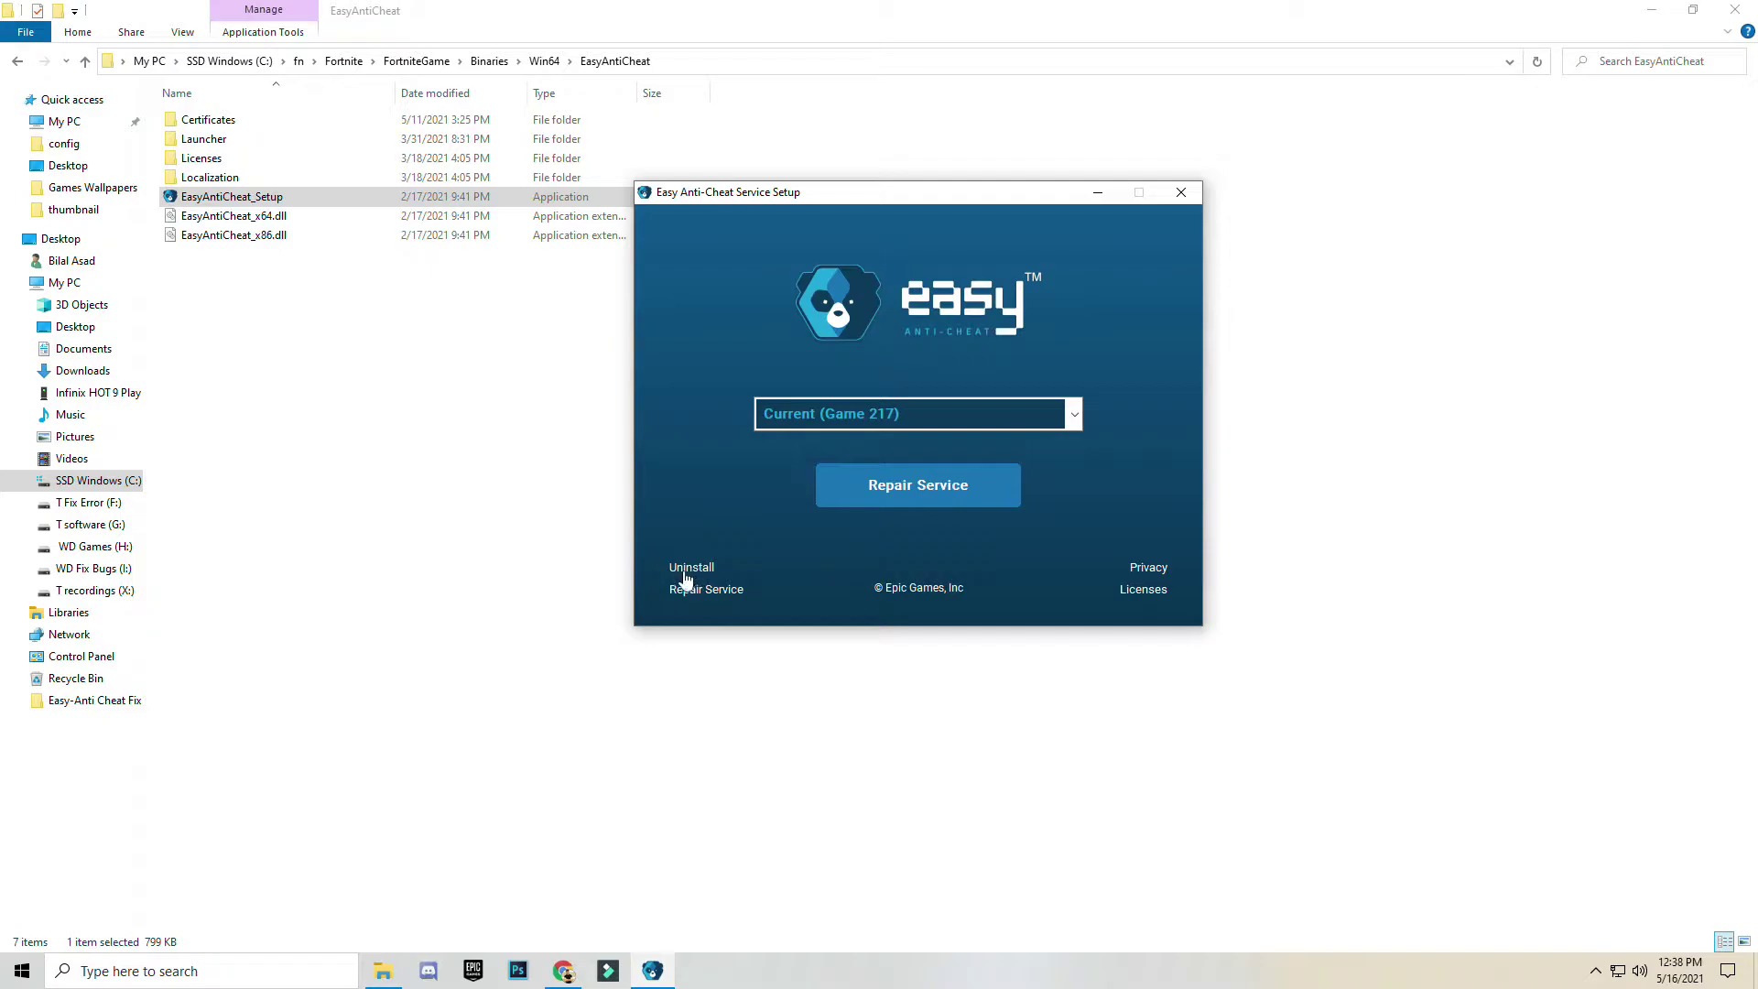
left_click(688, 569)
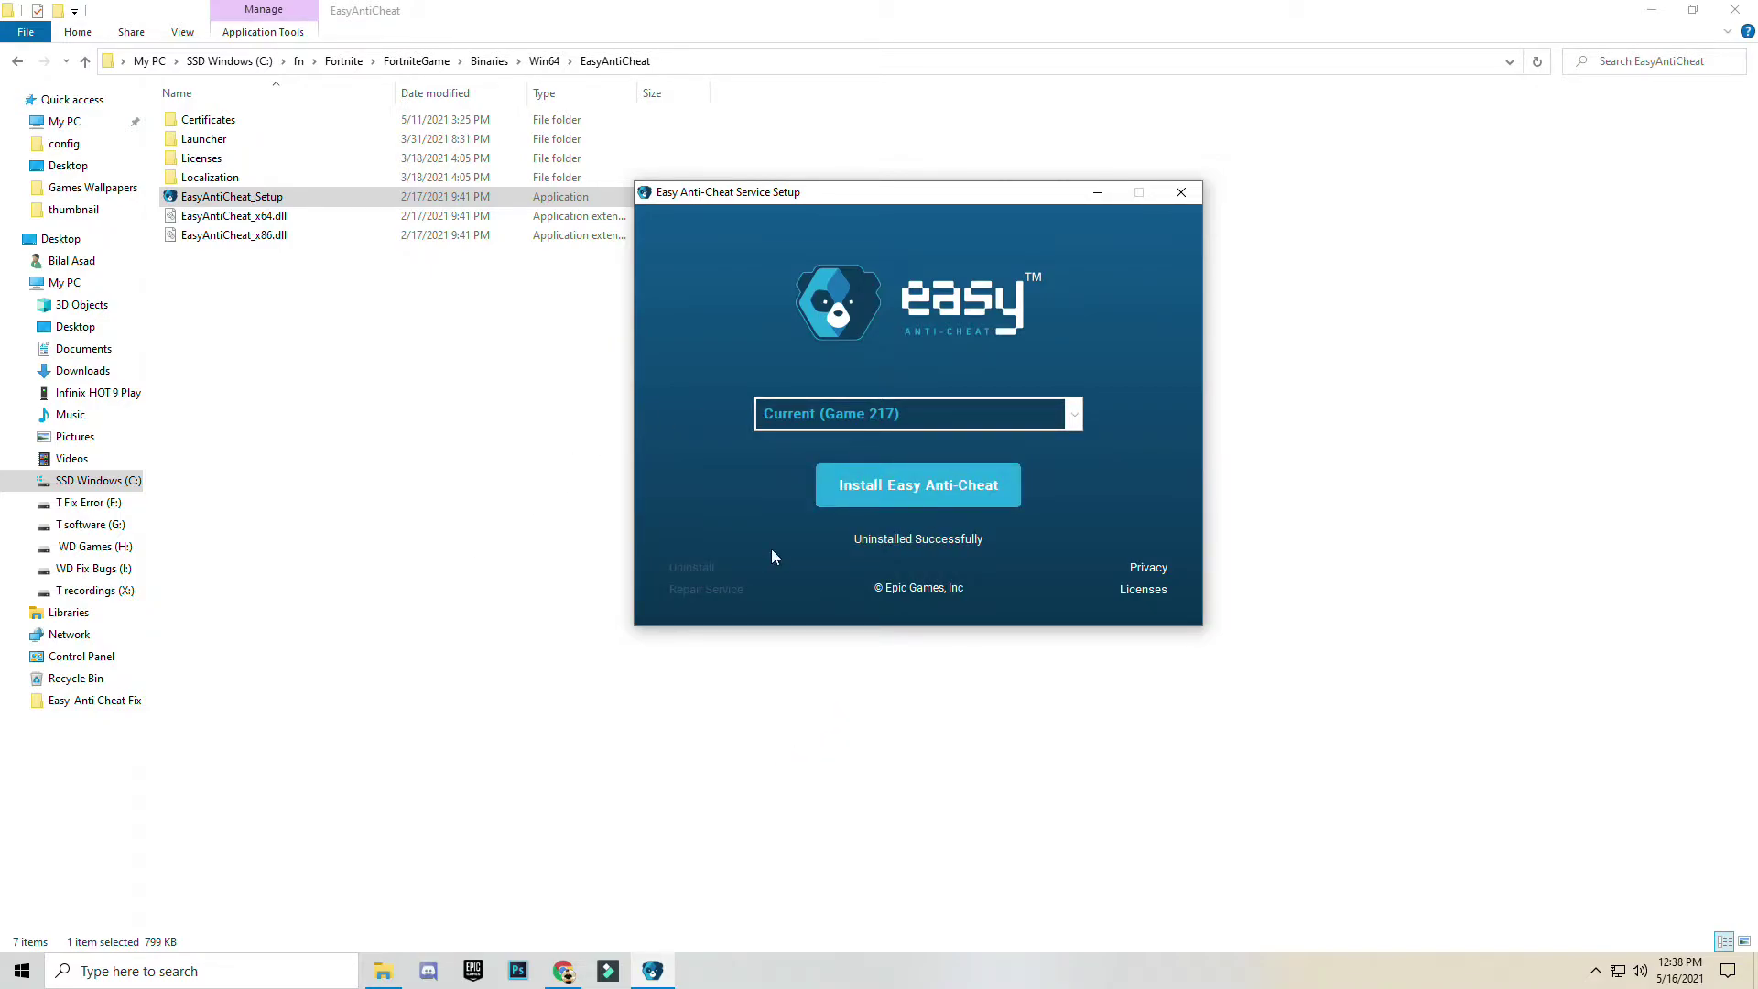
left_click(881, 491)
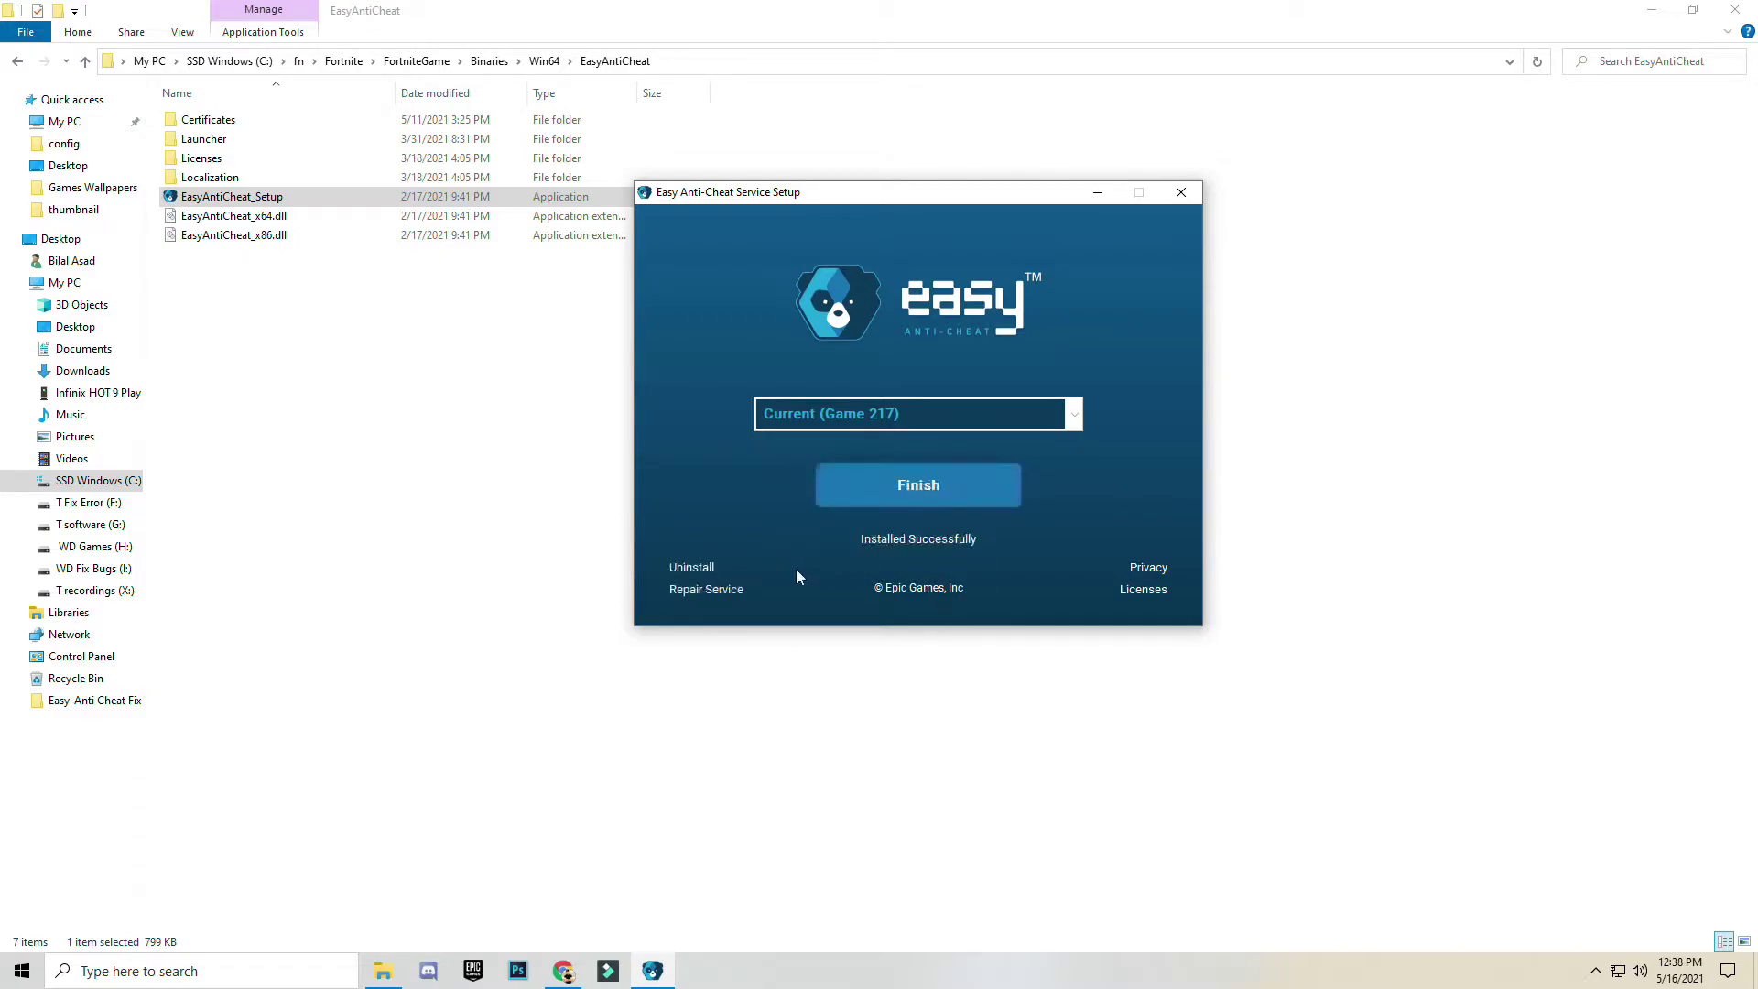
left_click(897, 485)
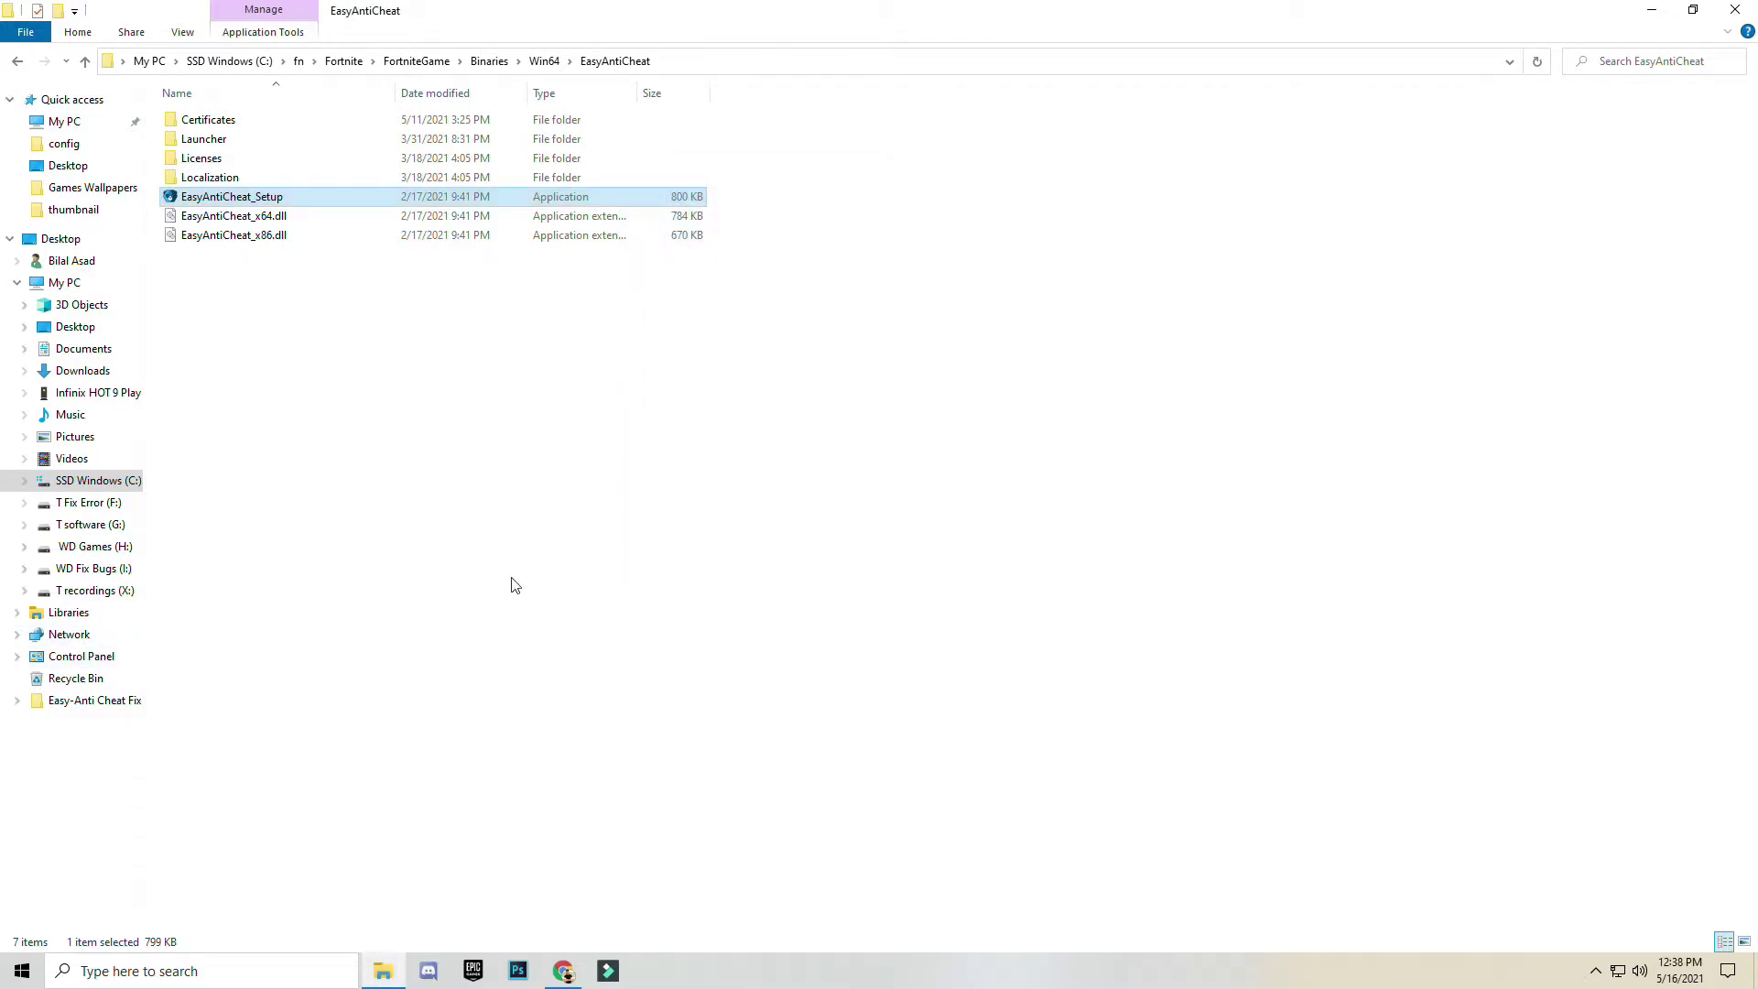
- Close the Fortnite Win64 window and open the Easy-Anti Cheat Fix folder on the desktop
left_click(19, 61)
scroll(273, 287, "down", 8)
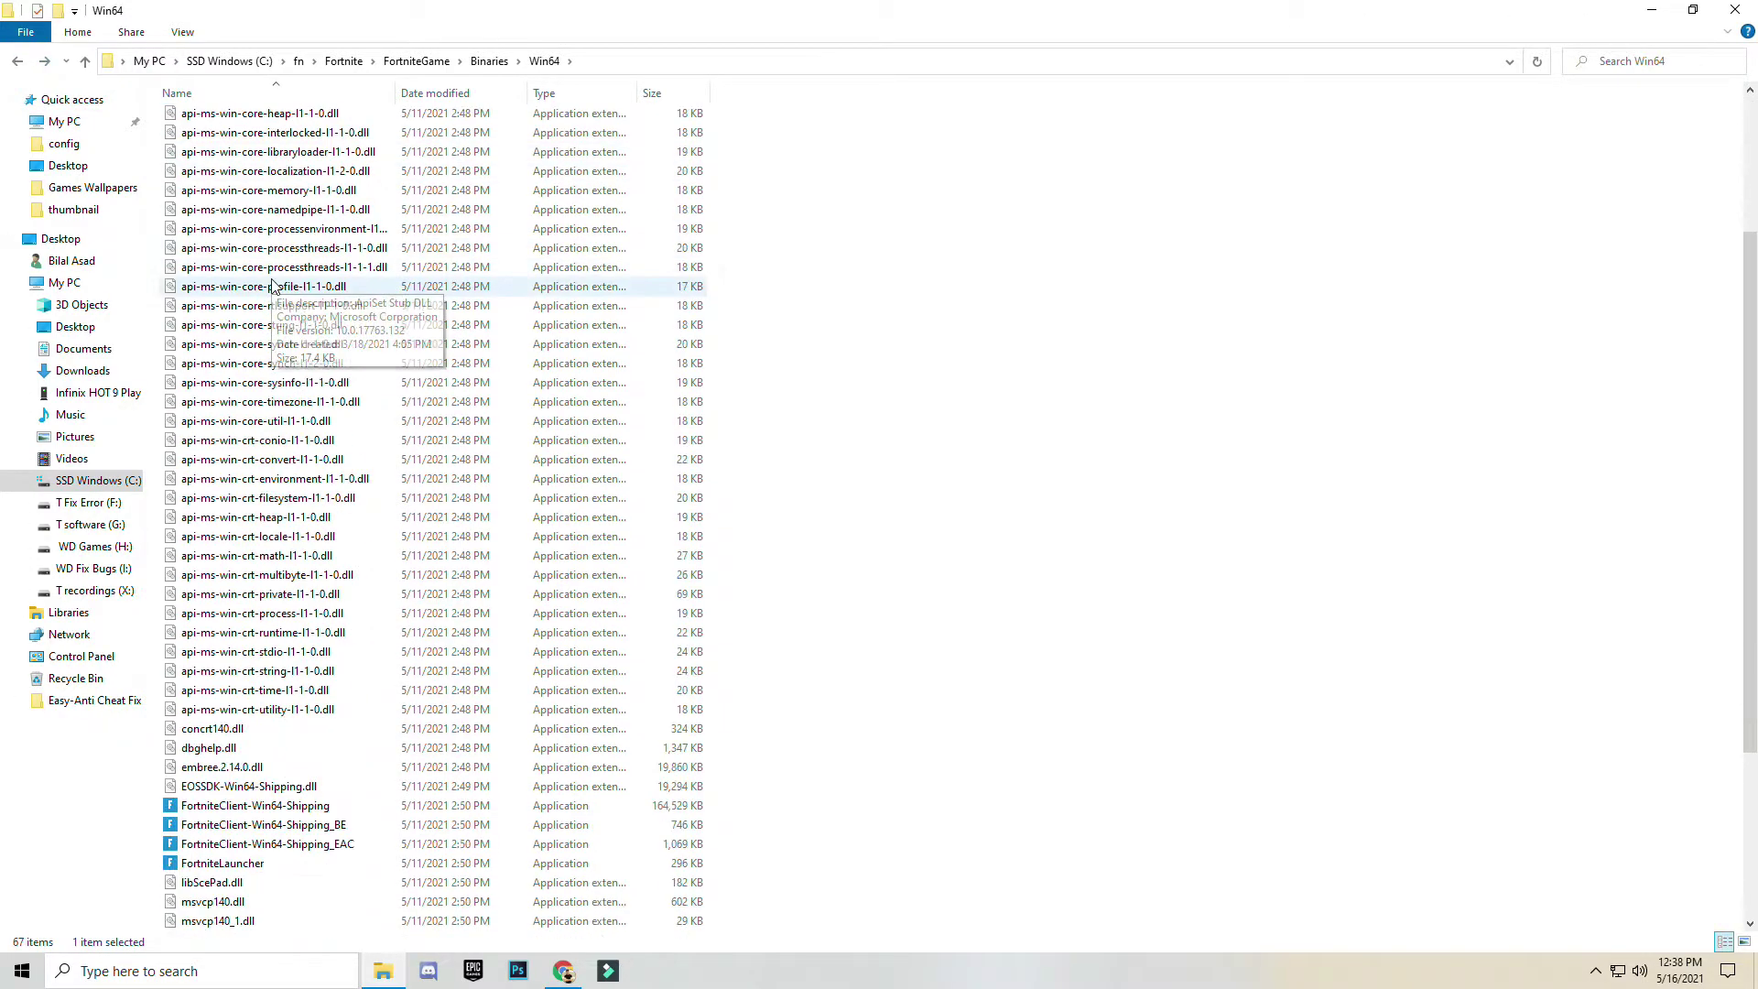
scroll(279, 287, "up", 8)
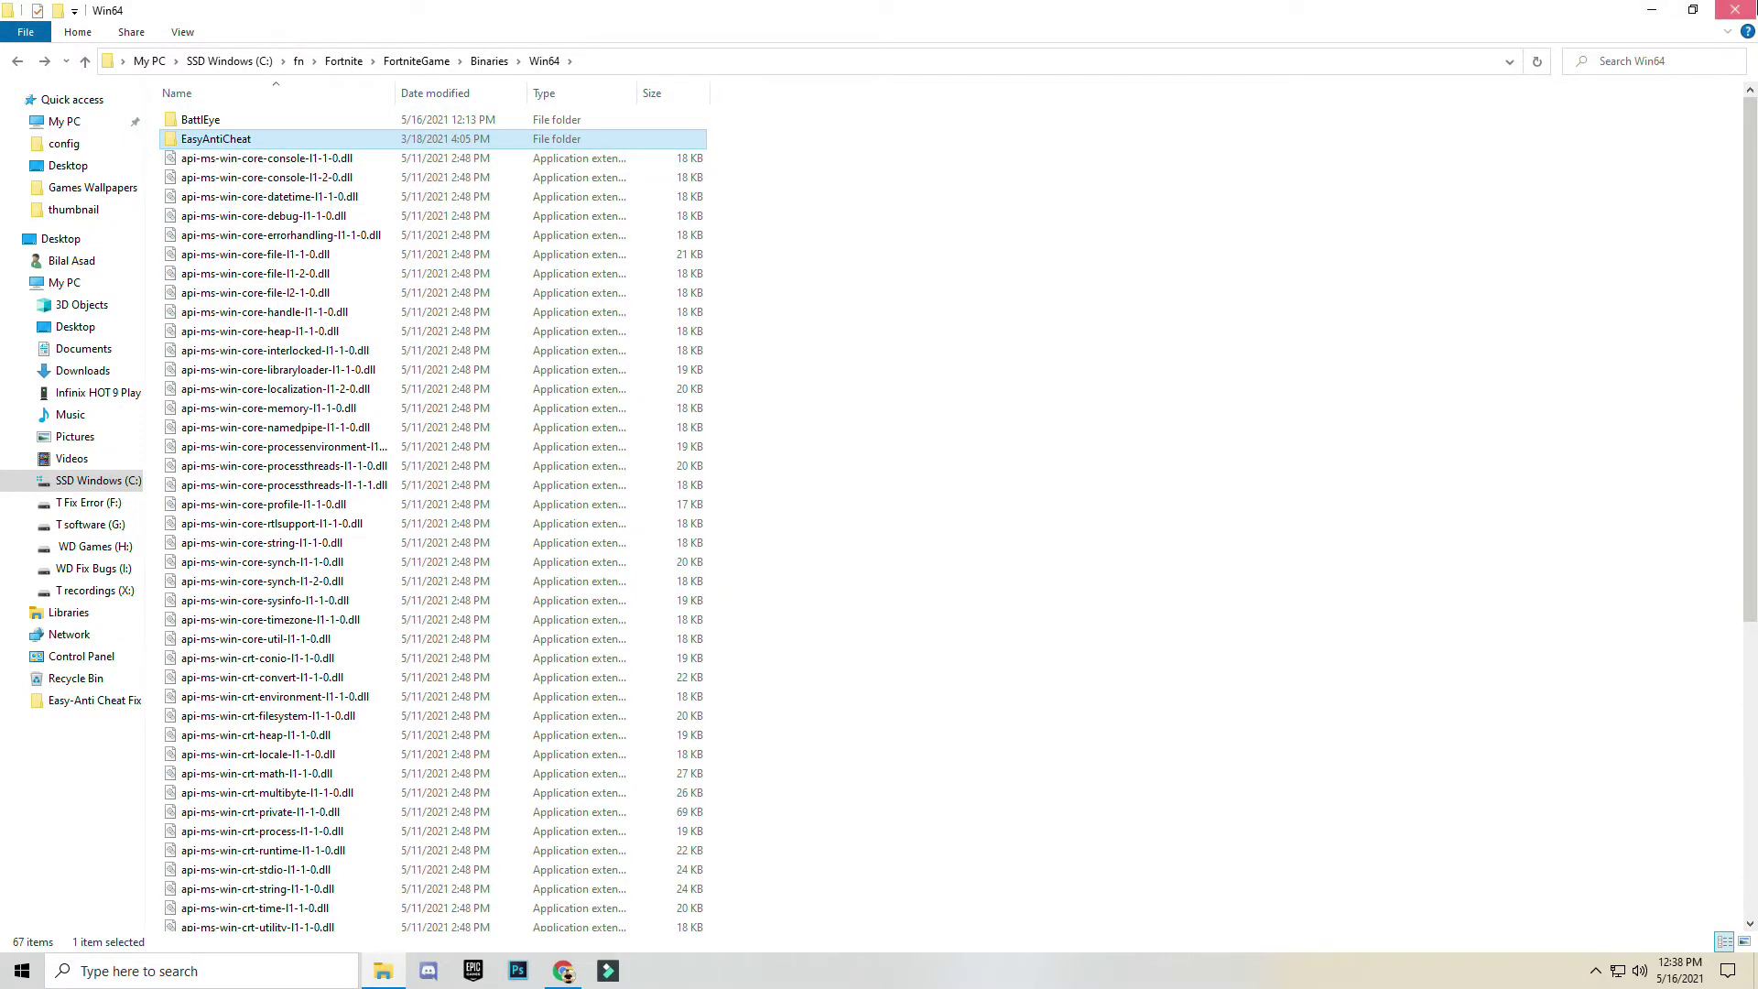
left_click(1735, 9)
left_click_drag(465, 278, 534, 266)
double_click(534, 265)
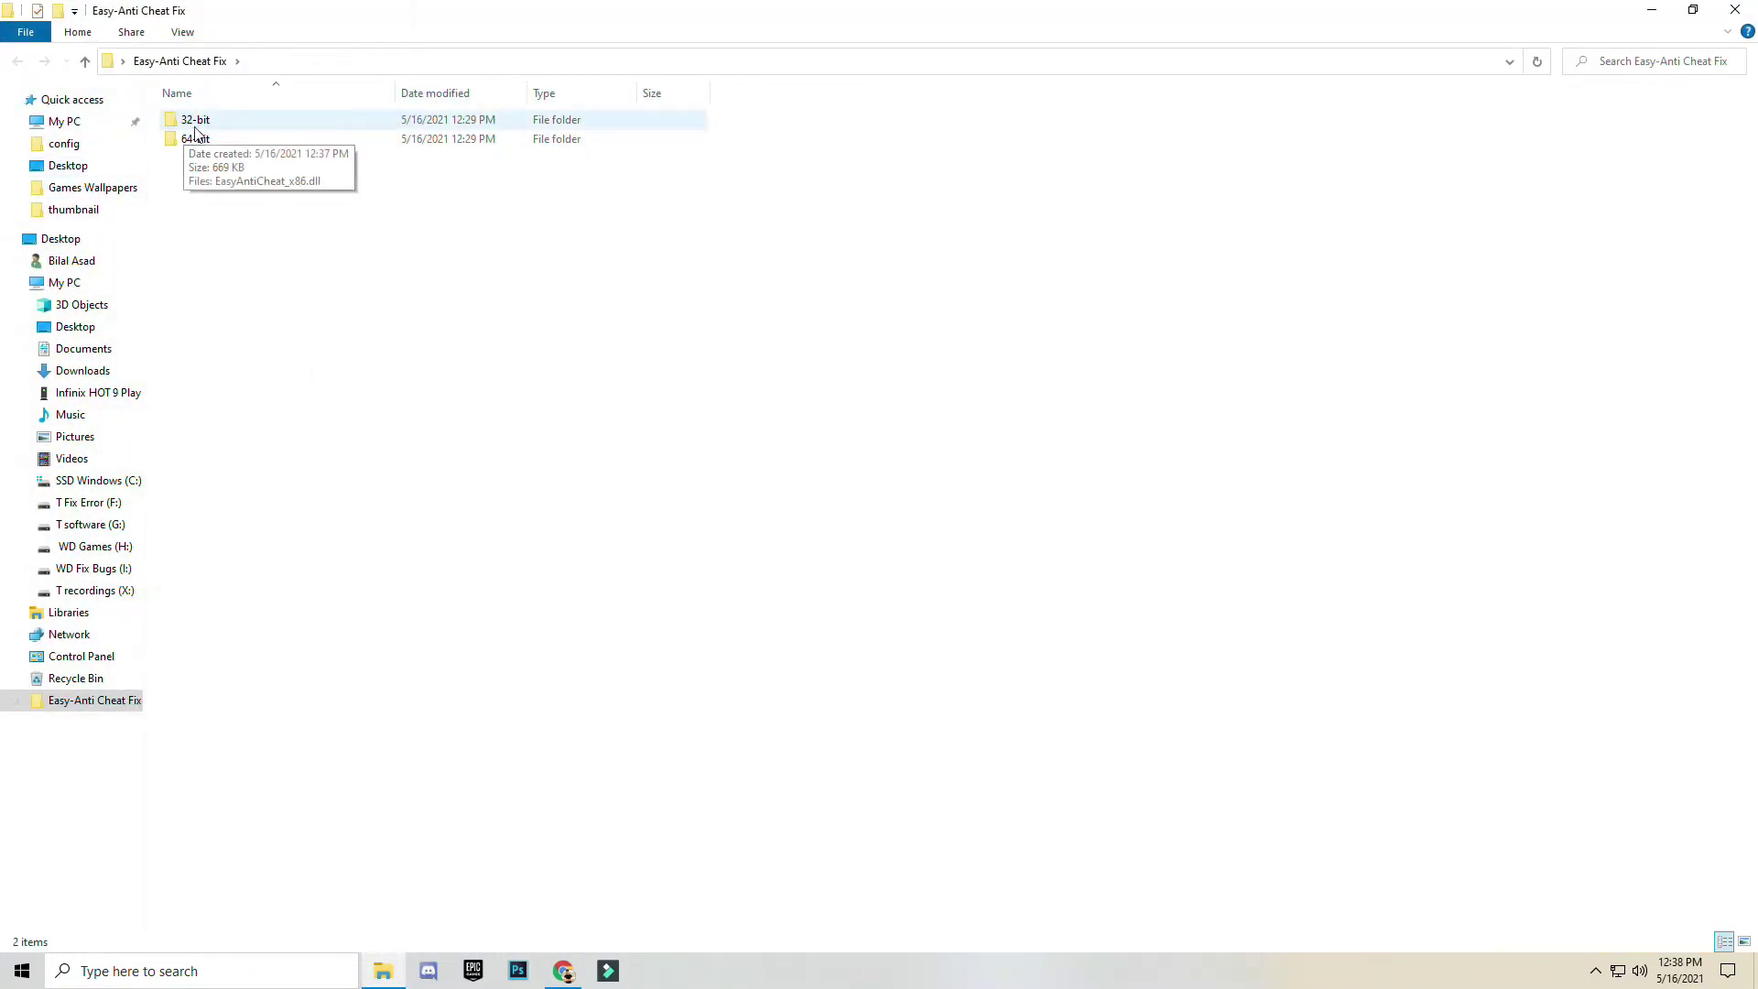
mouse_move(205, 123)
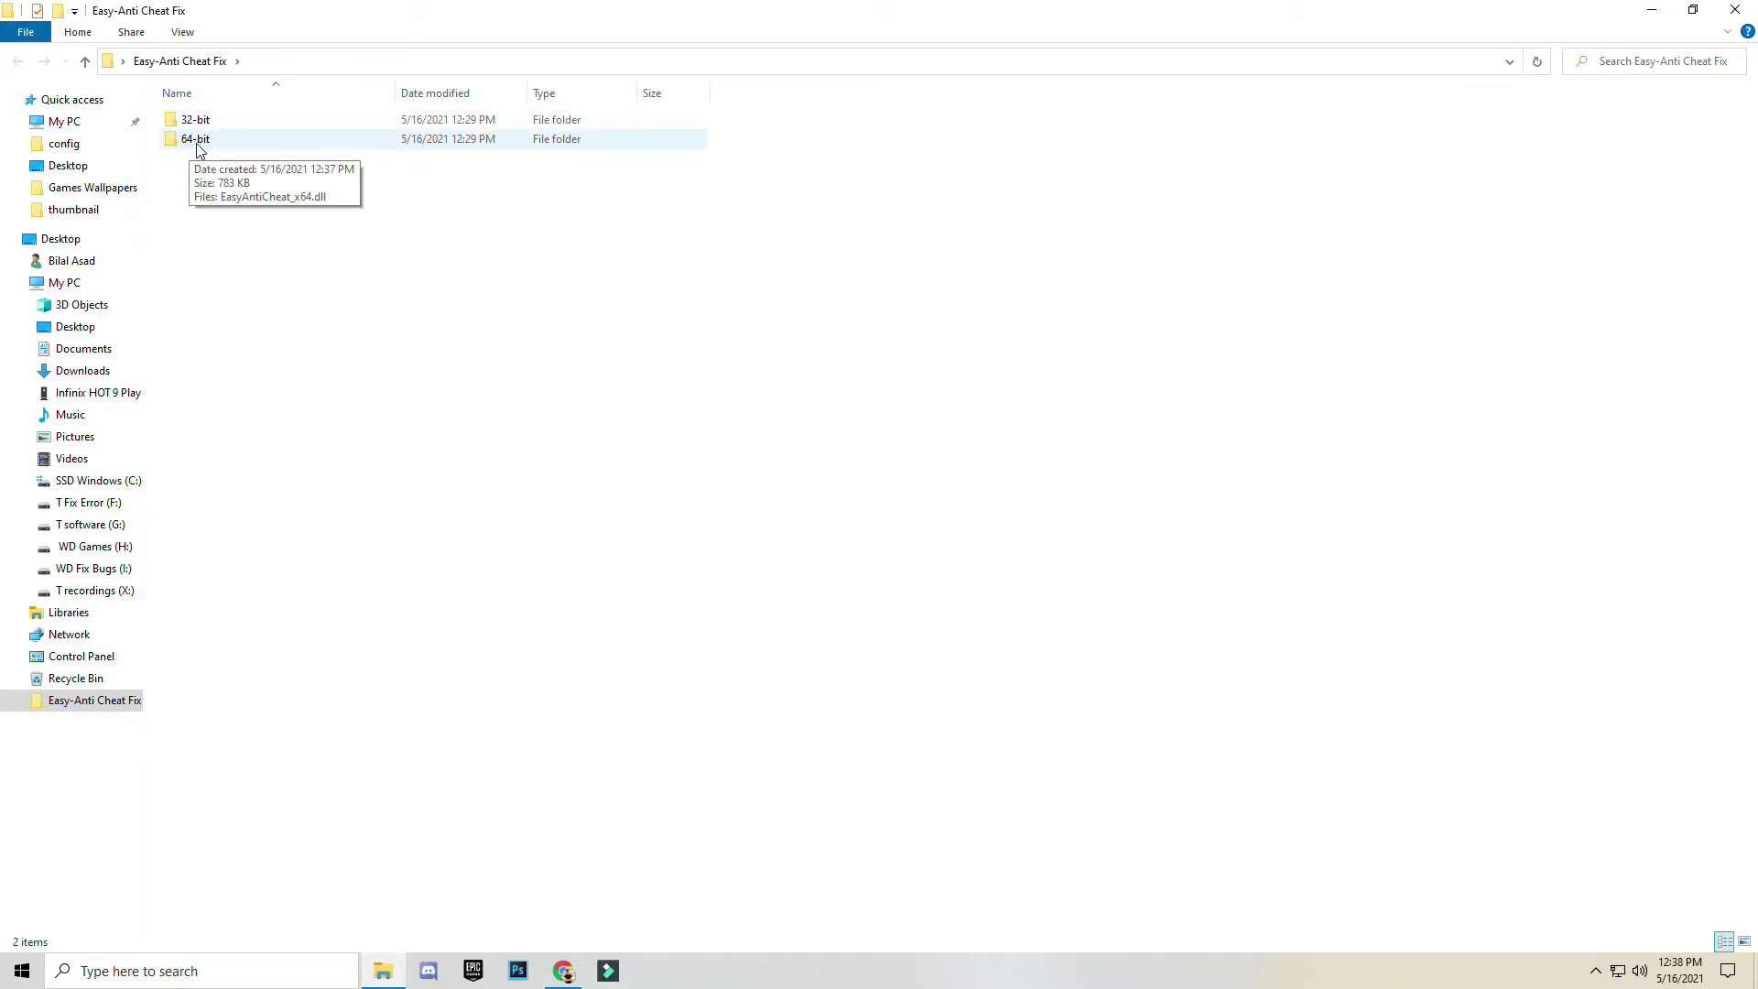
- Open the system properties from the desktop's My PC icon
left_click(1652, 11)
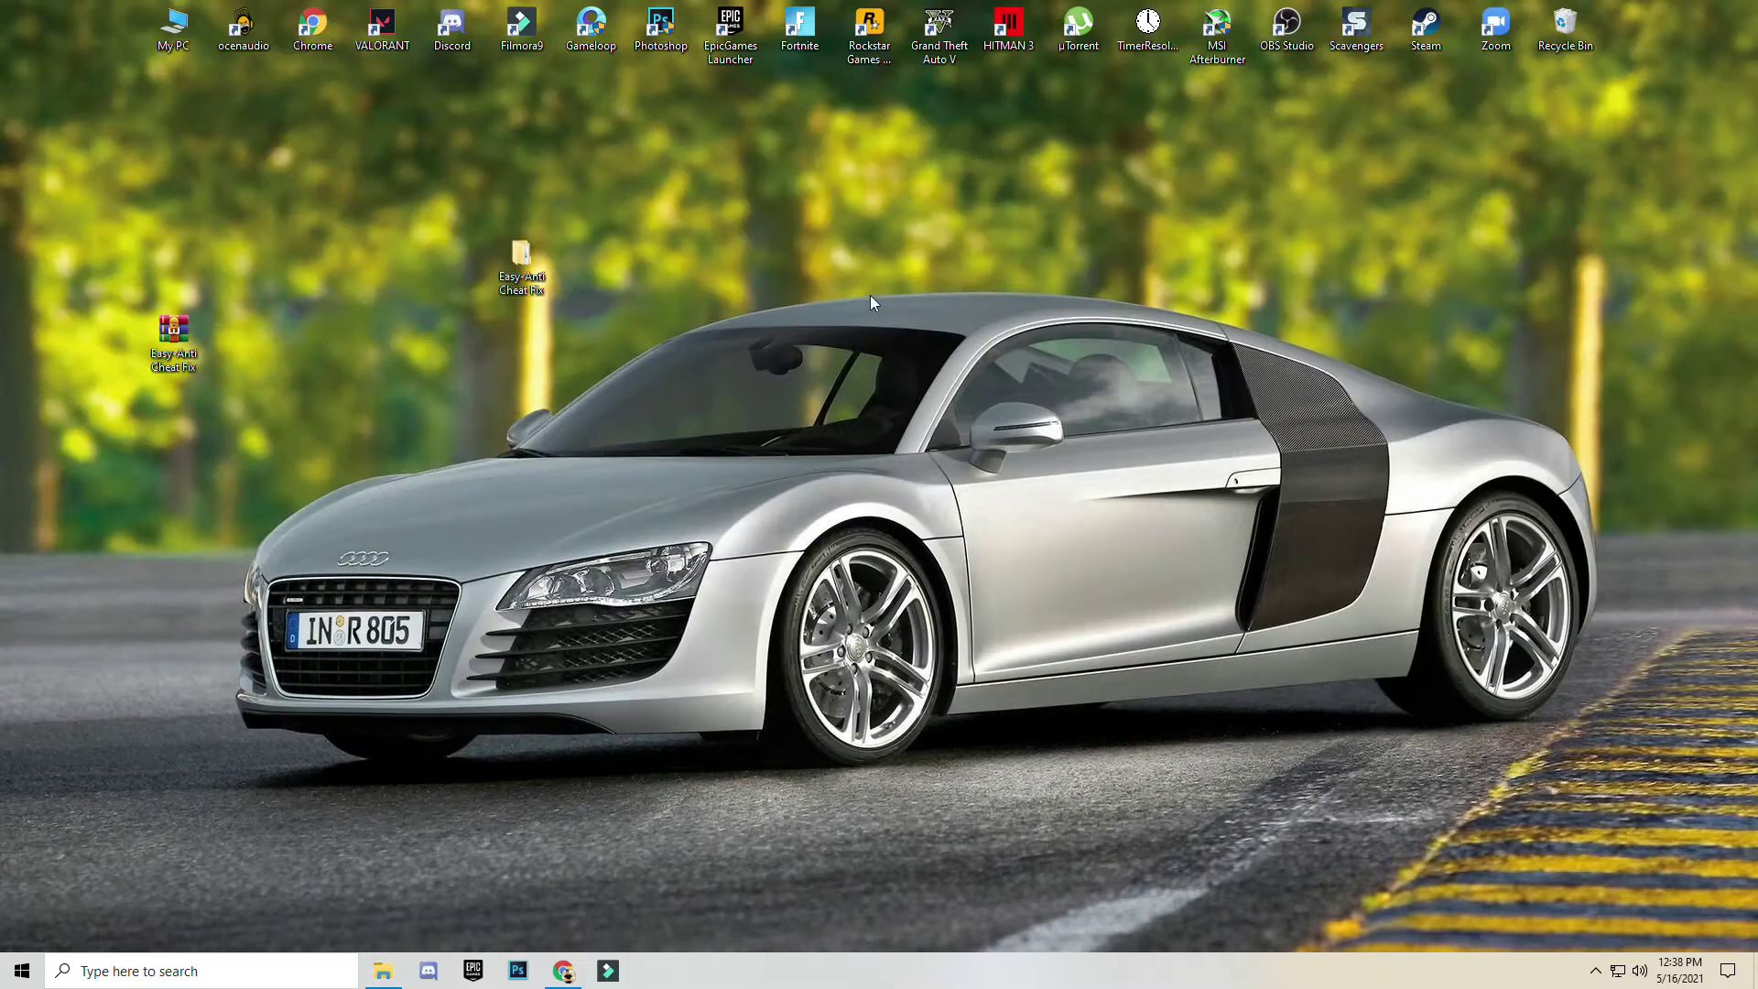
right_click(870, 295)
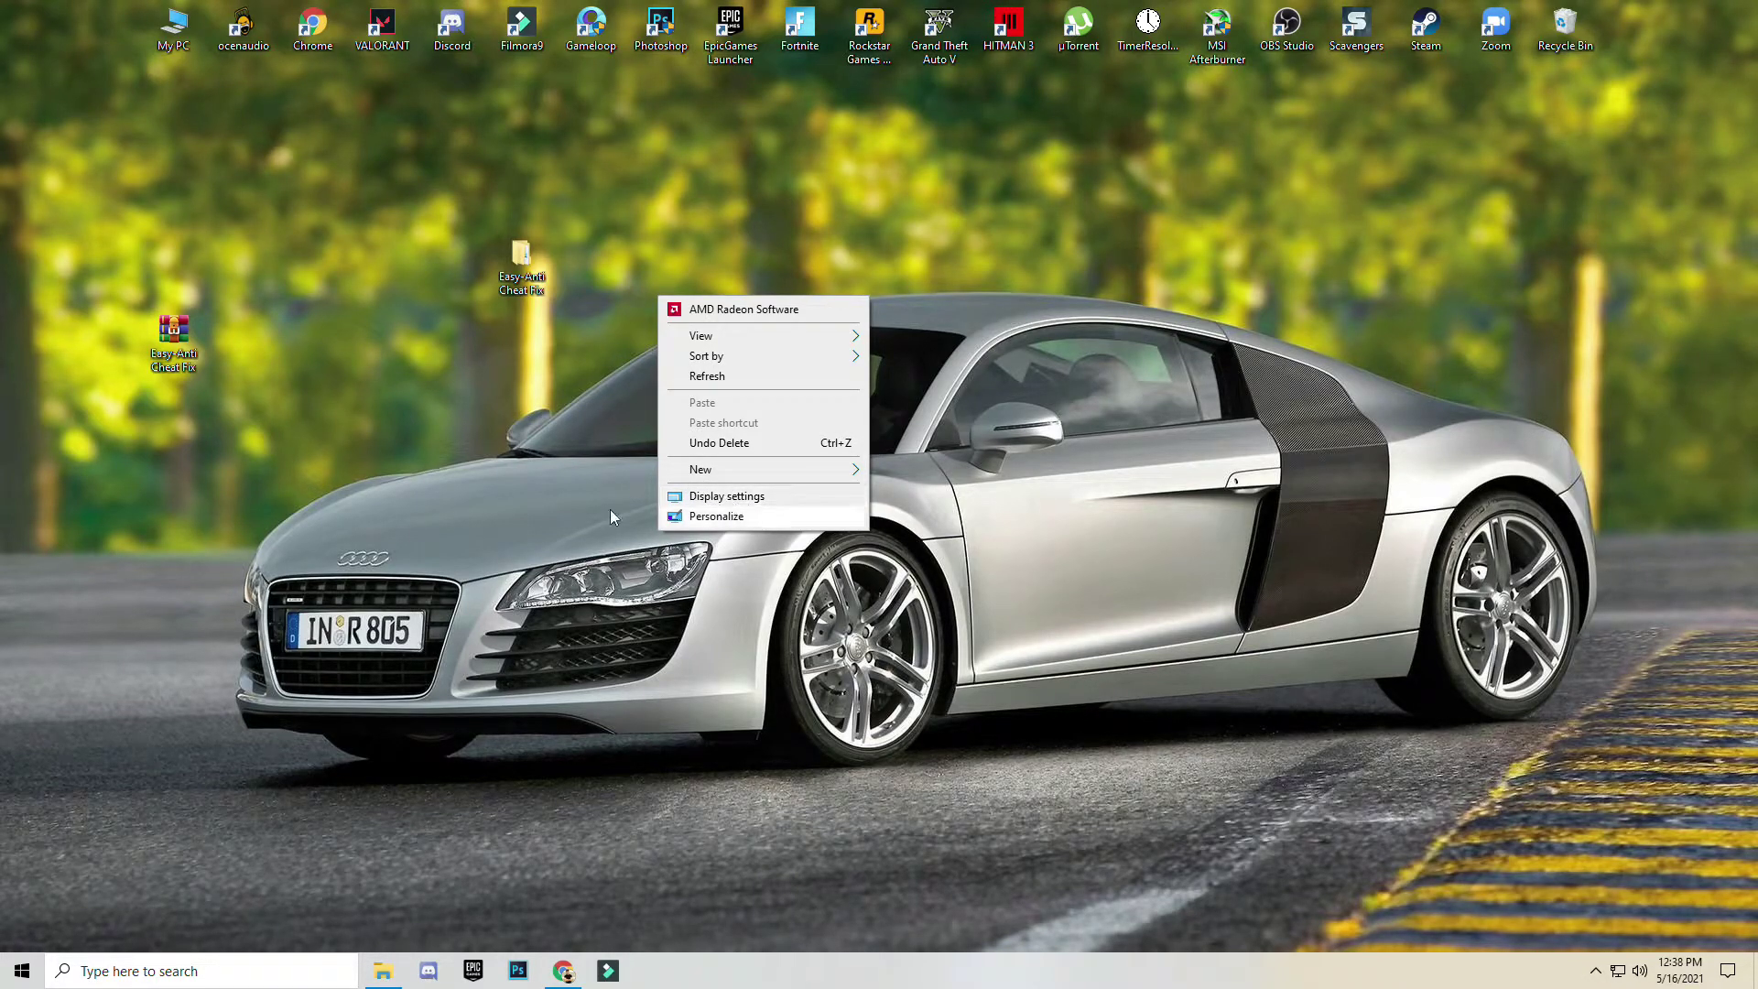
right_click(579, 466)
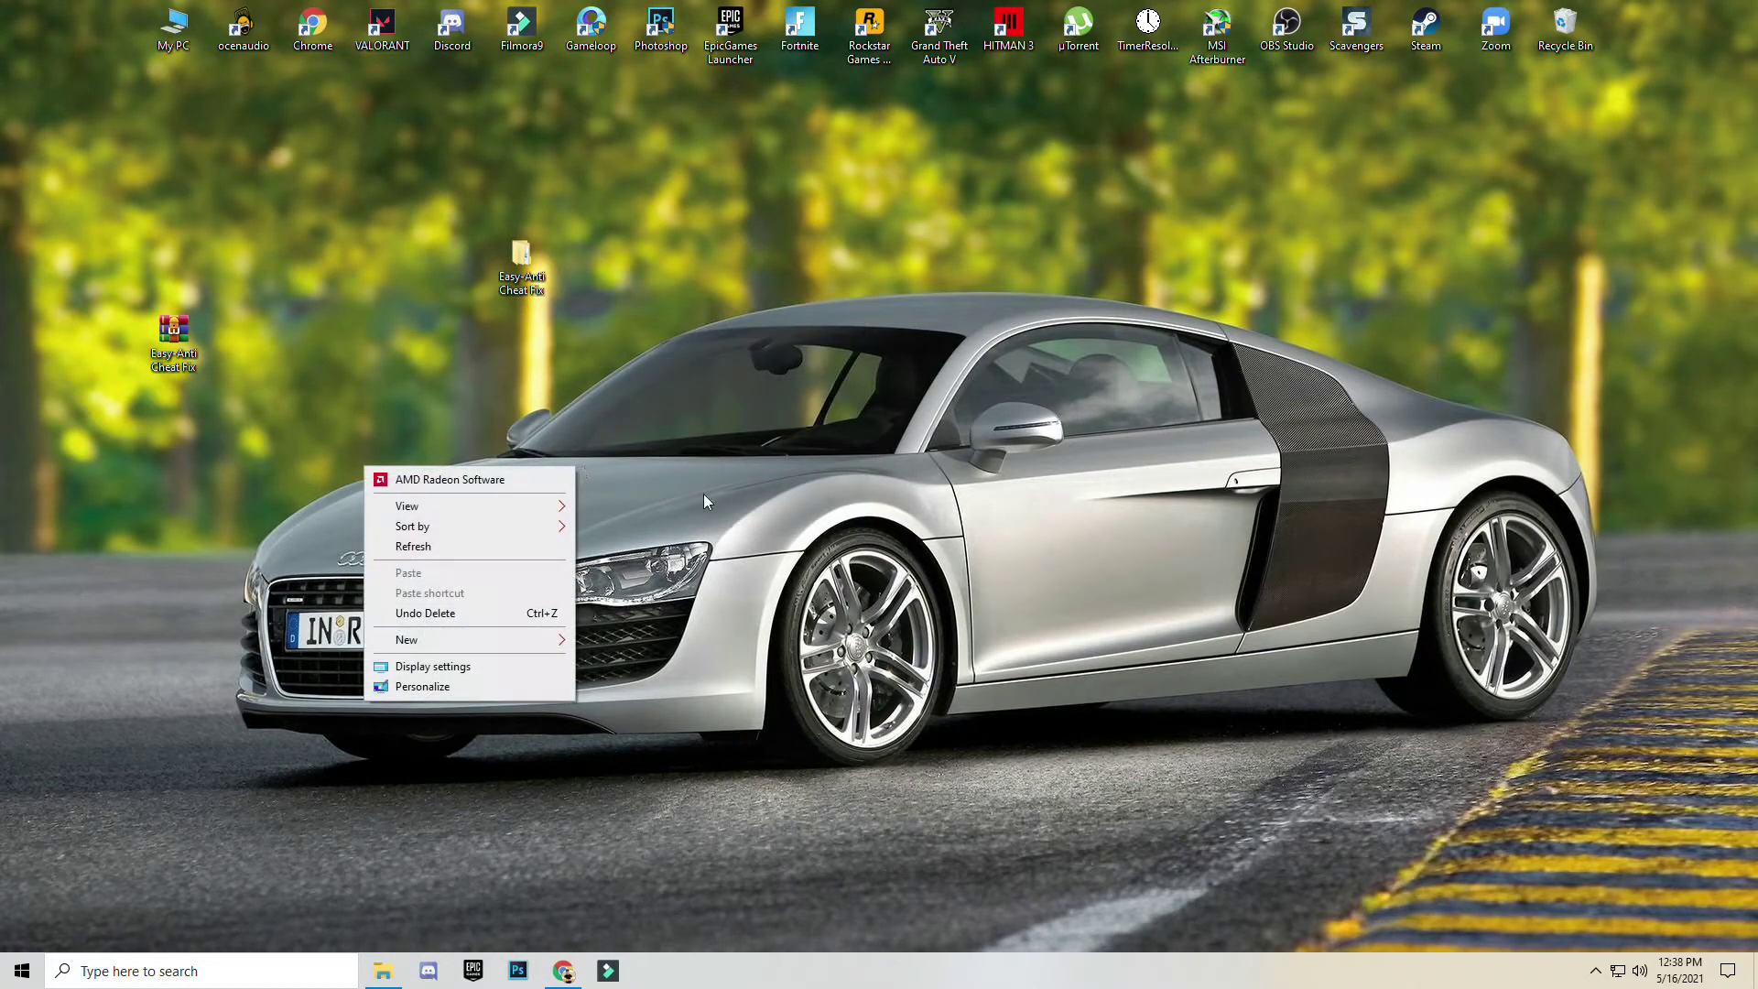
right_click(174, 37)
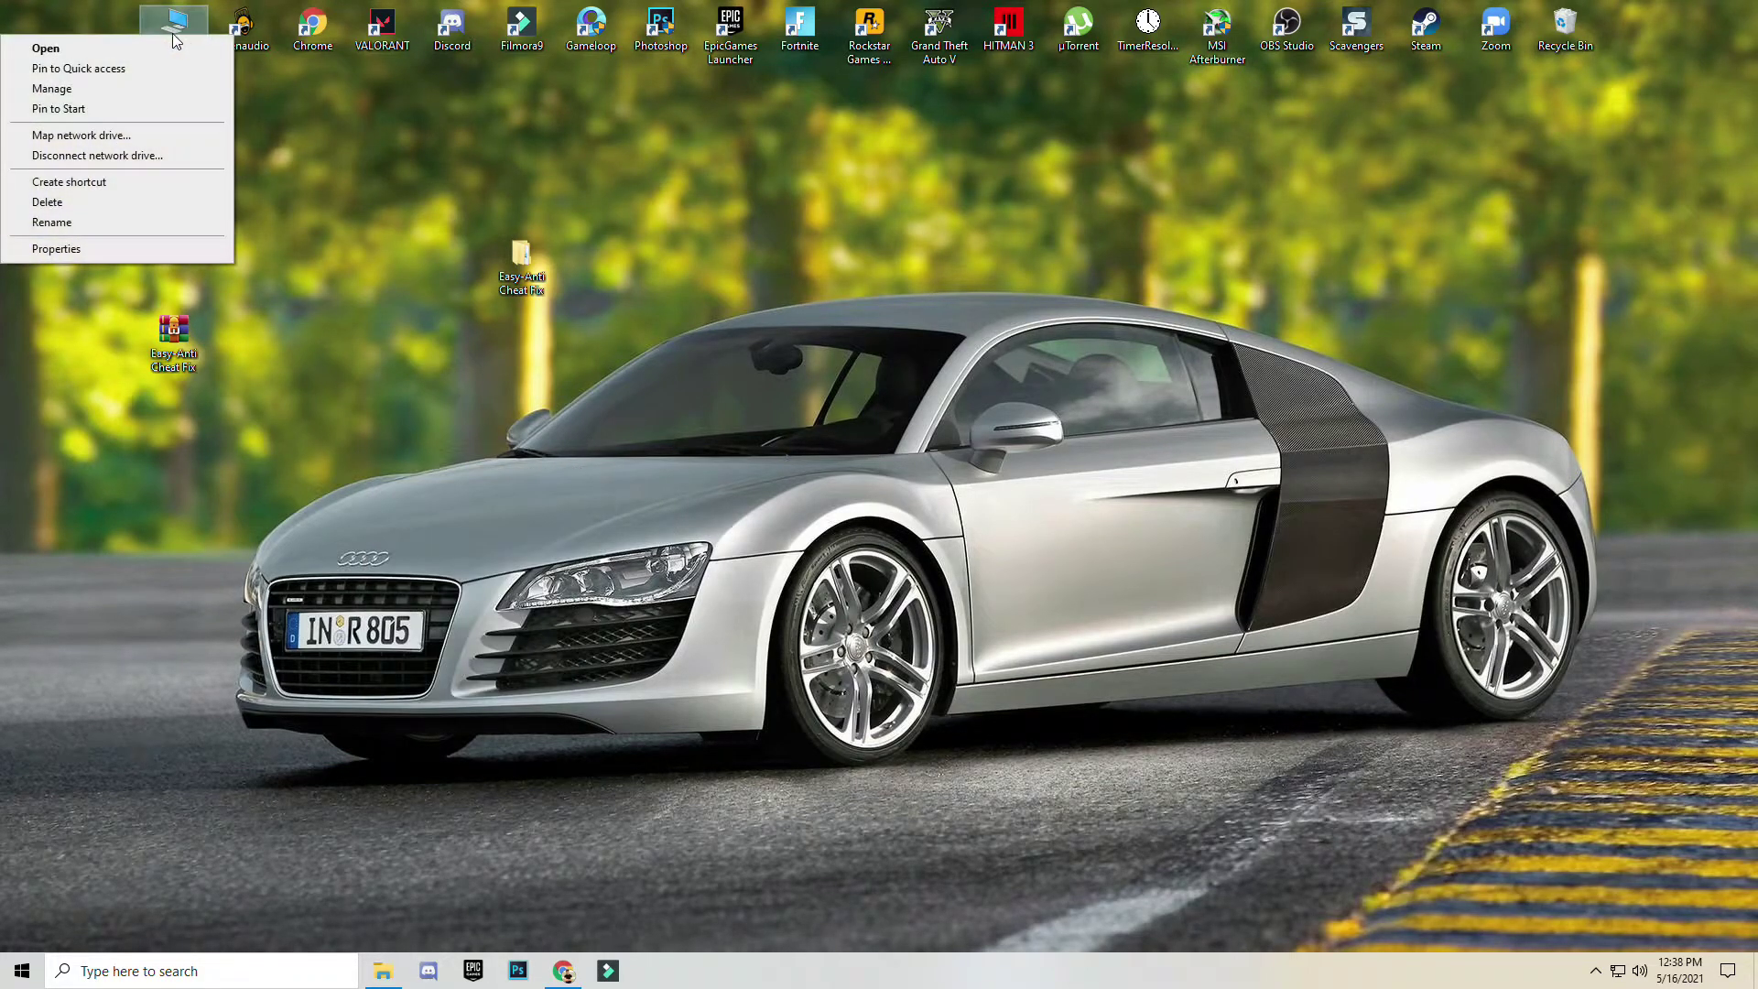
right_click(174, 23)
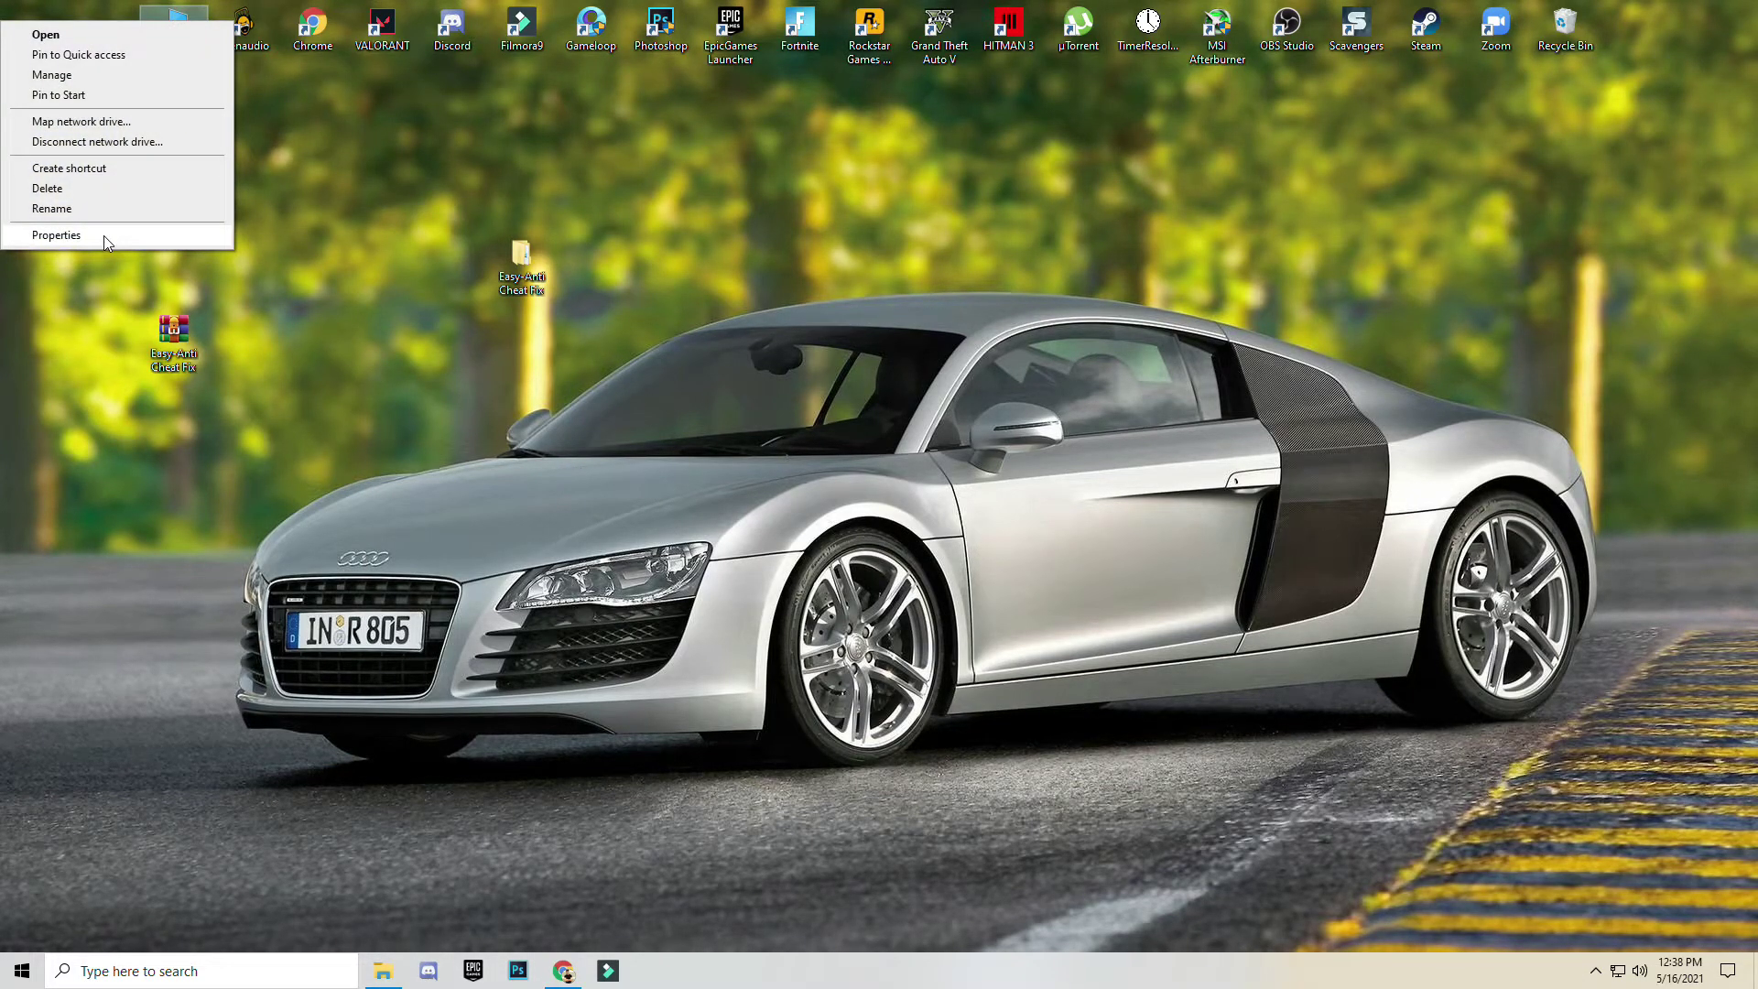
left_click(55, 235)
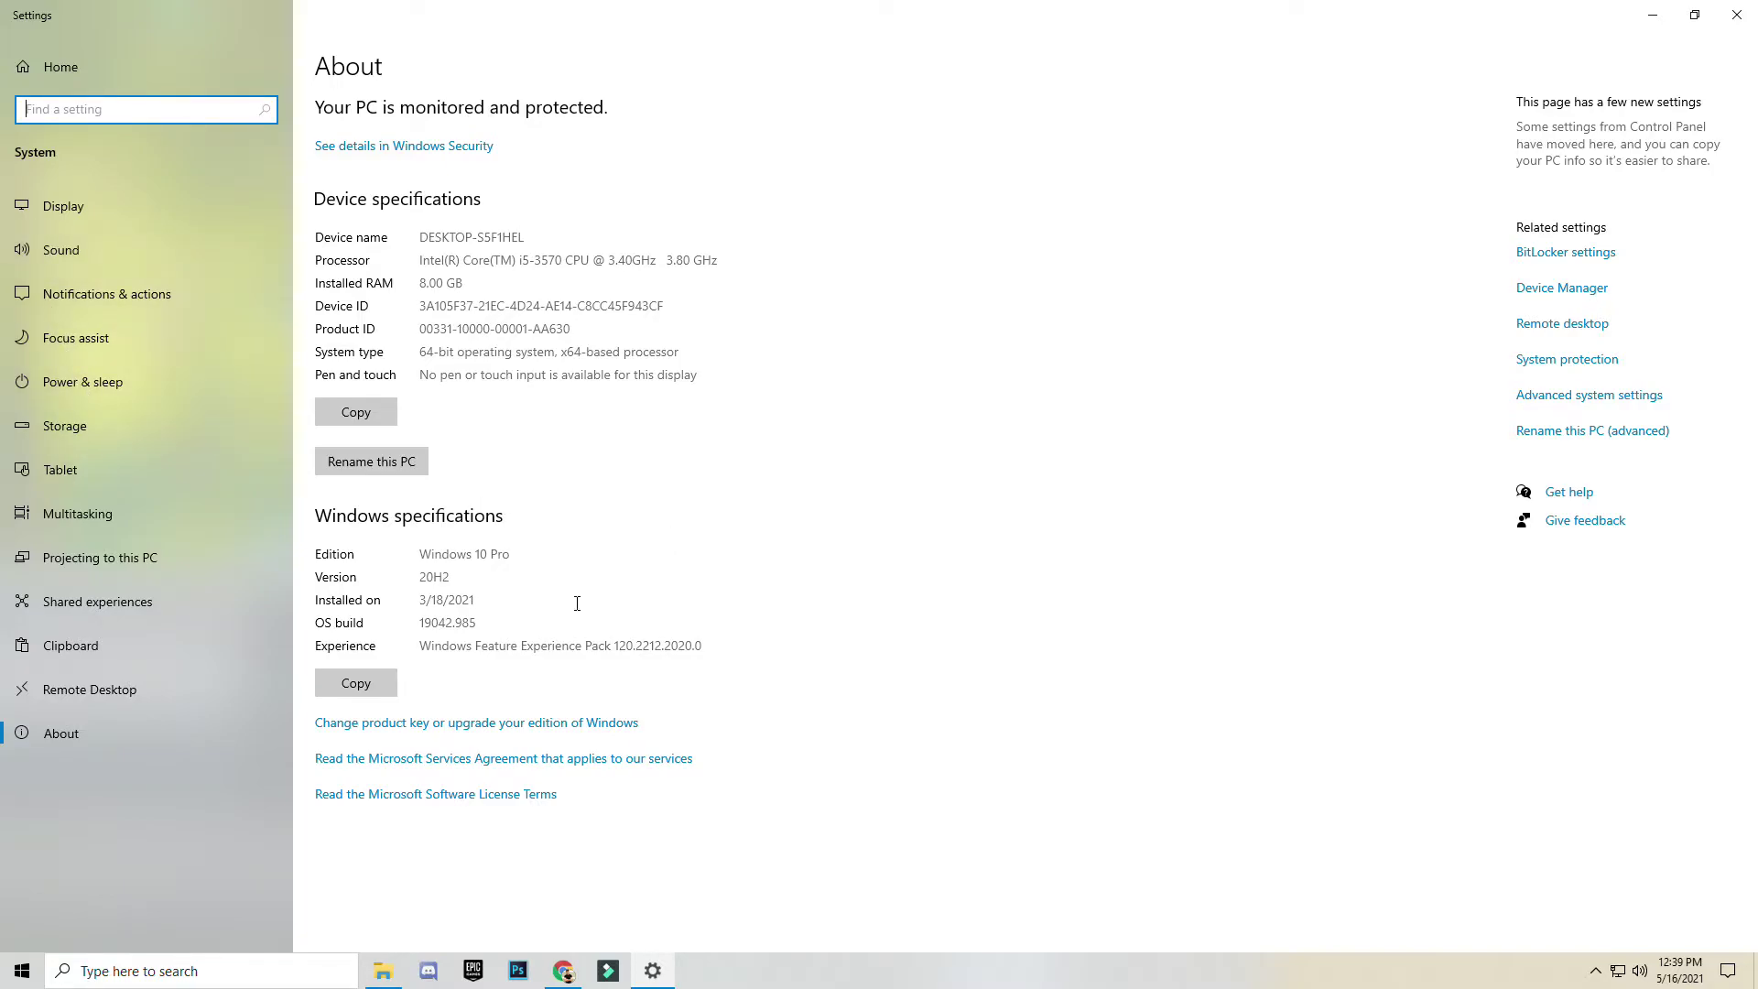
- Confirm the system type reads 64-bit operating system, x64-based processor
left_click(511, 352)
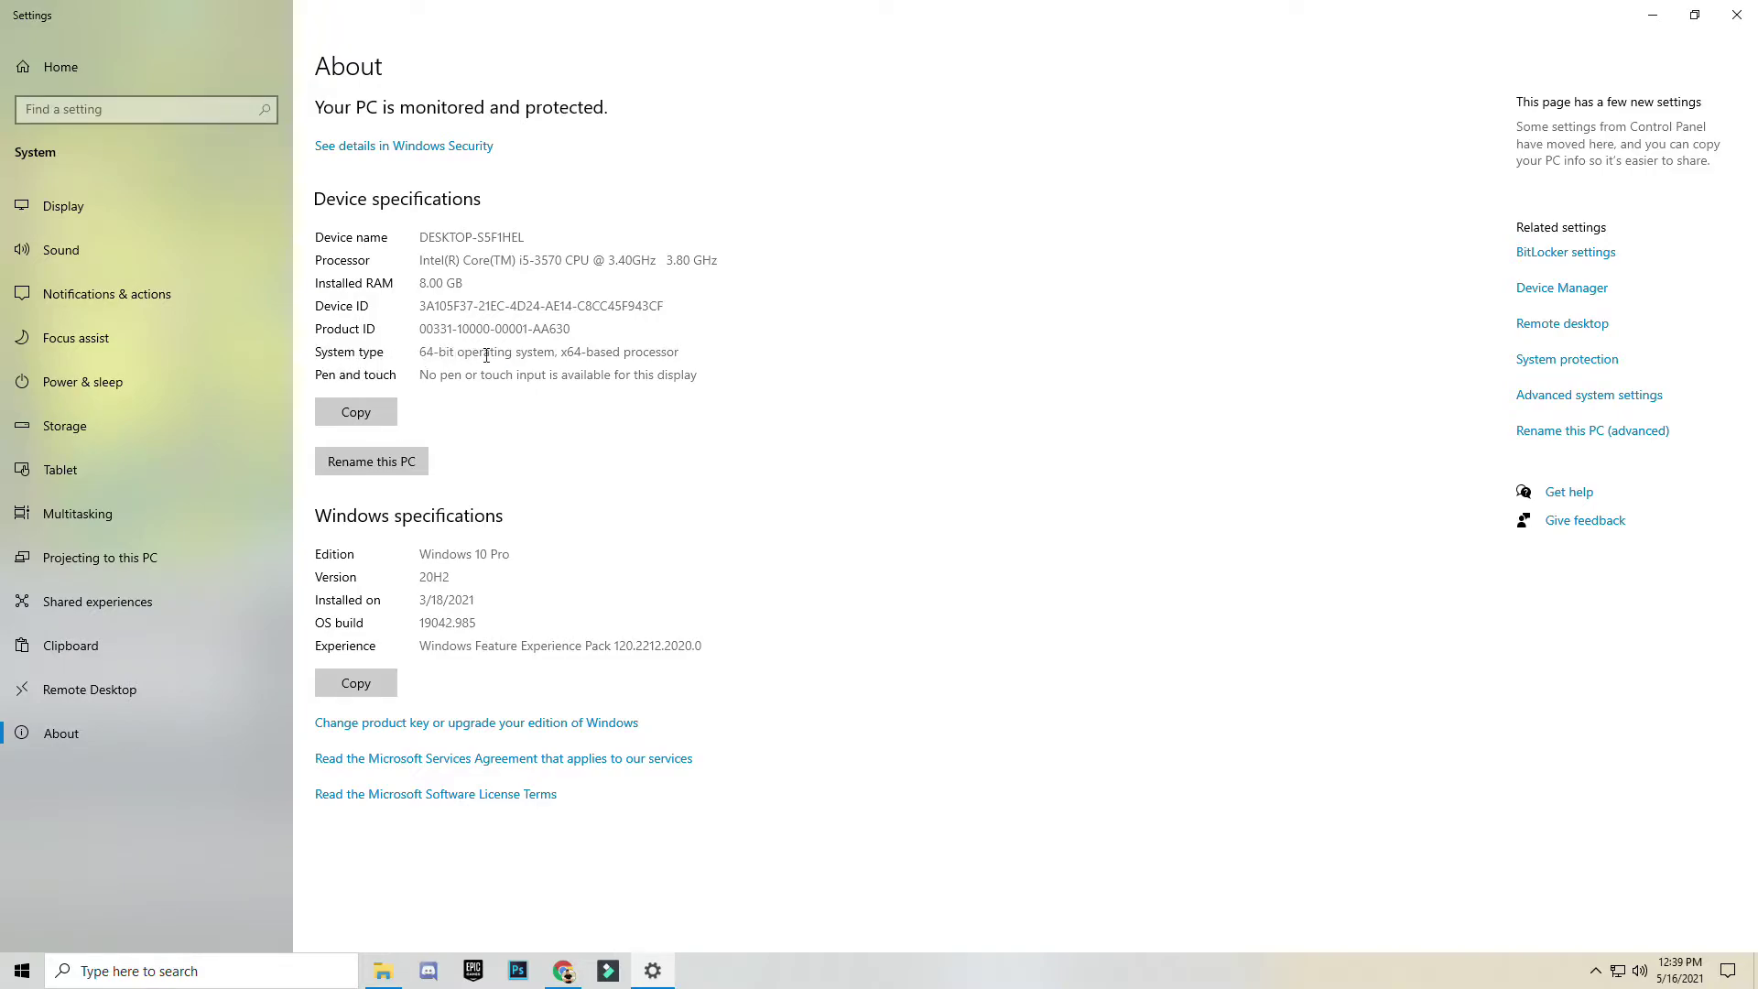
left_click_drag(557, 357, 425, 357)
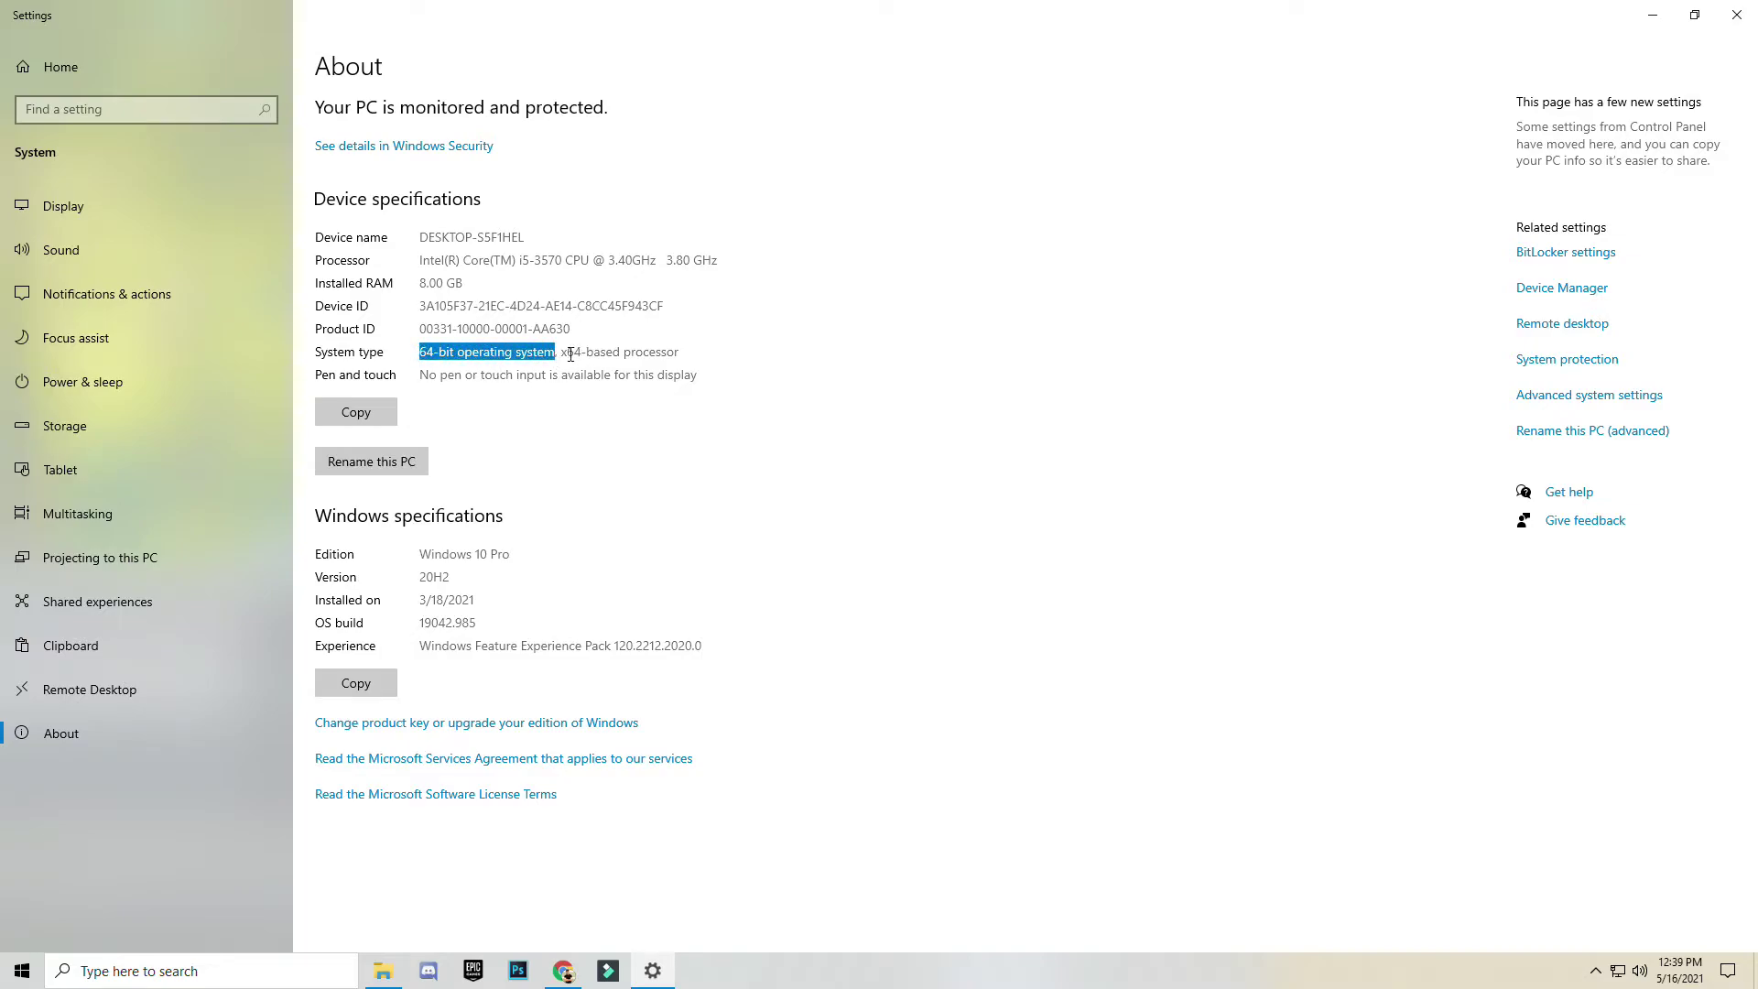
left_click_drag(565, 355, 701, 364)
left_click(699, 359)
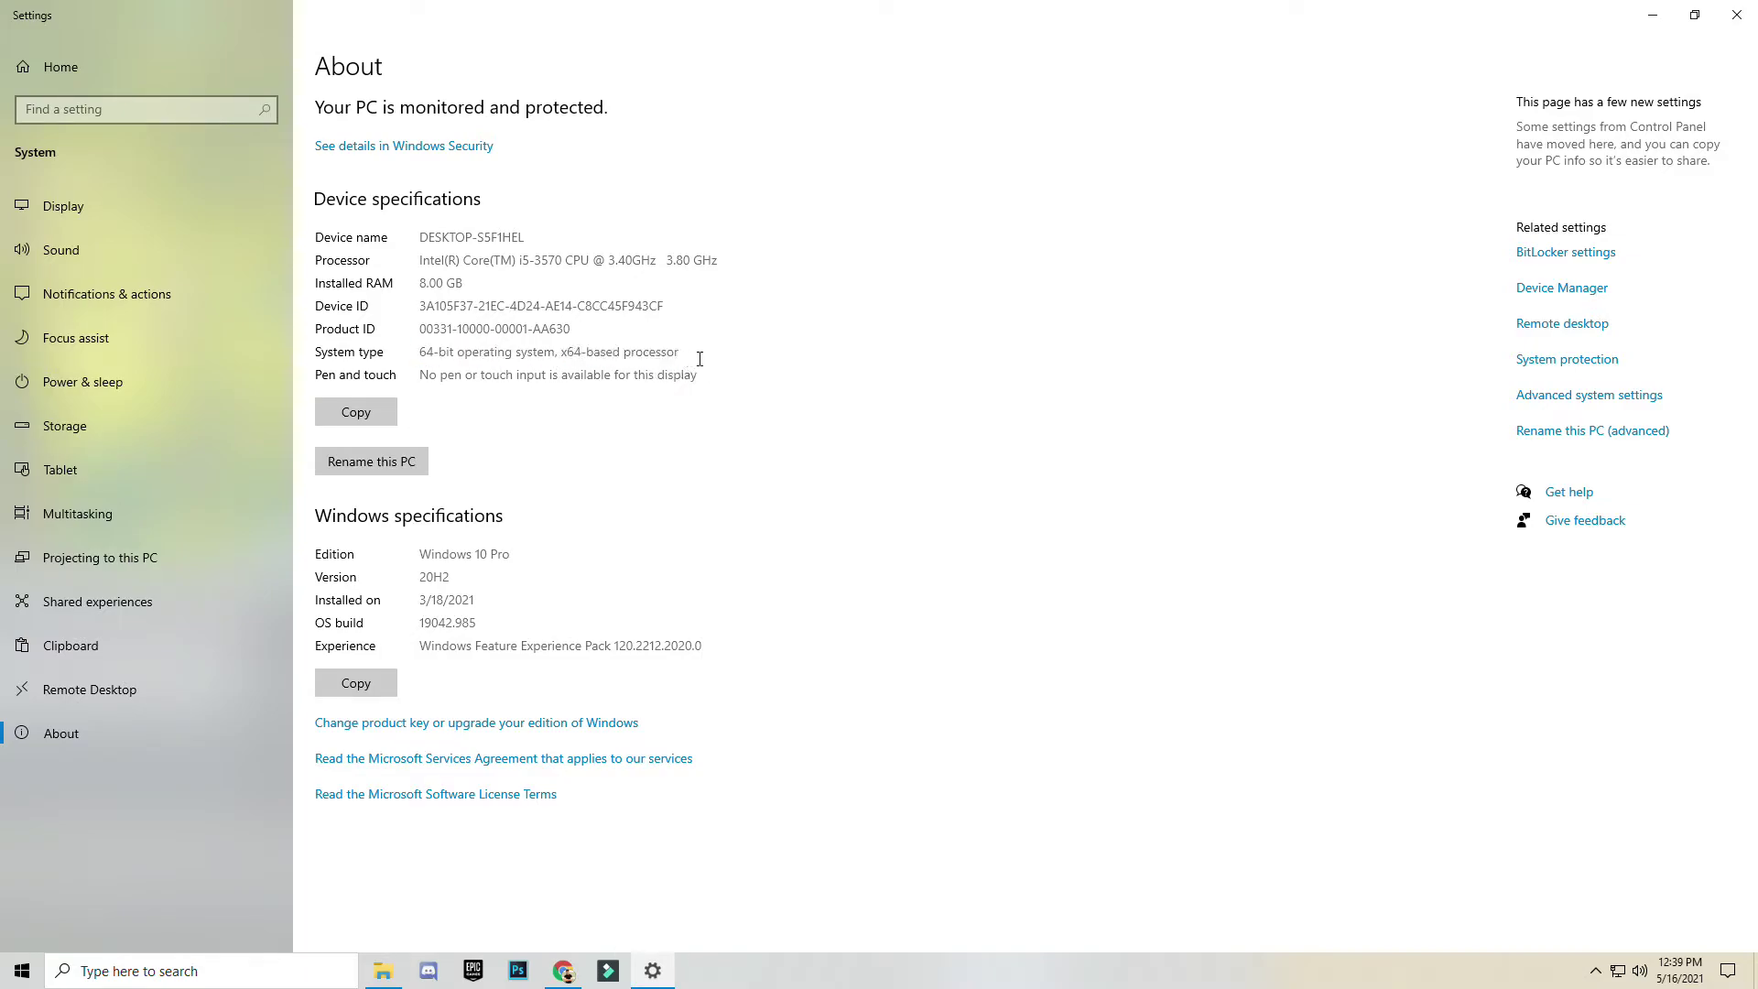
- Close Settings, then copy EasyAntiCheat_x64.dll from the fix folder's 64-bit subfolder
left_click(1736, 14)
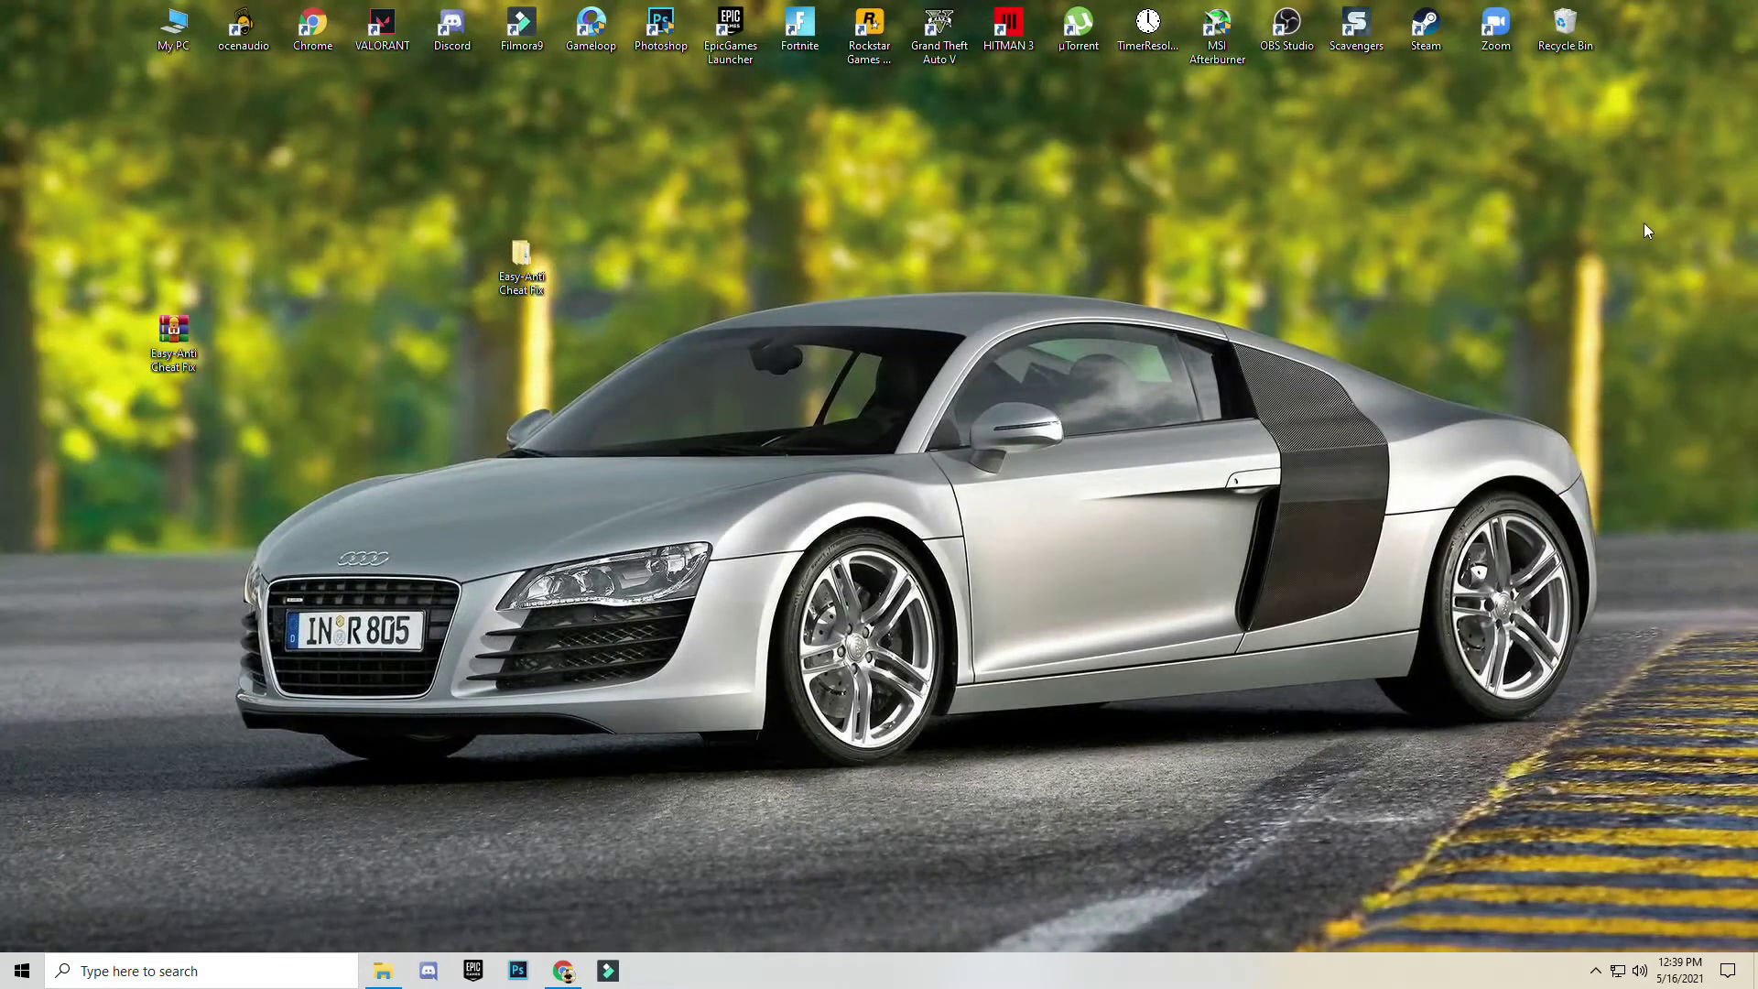
left_click_drag(525, 291, 526, 367)
key("Return")
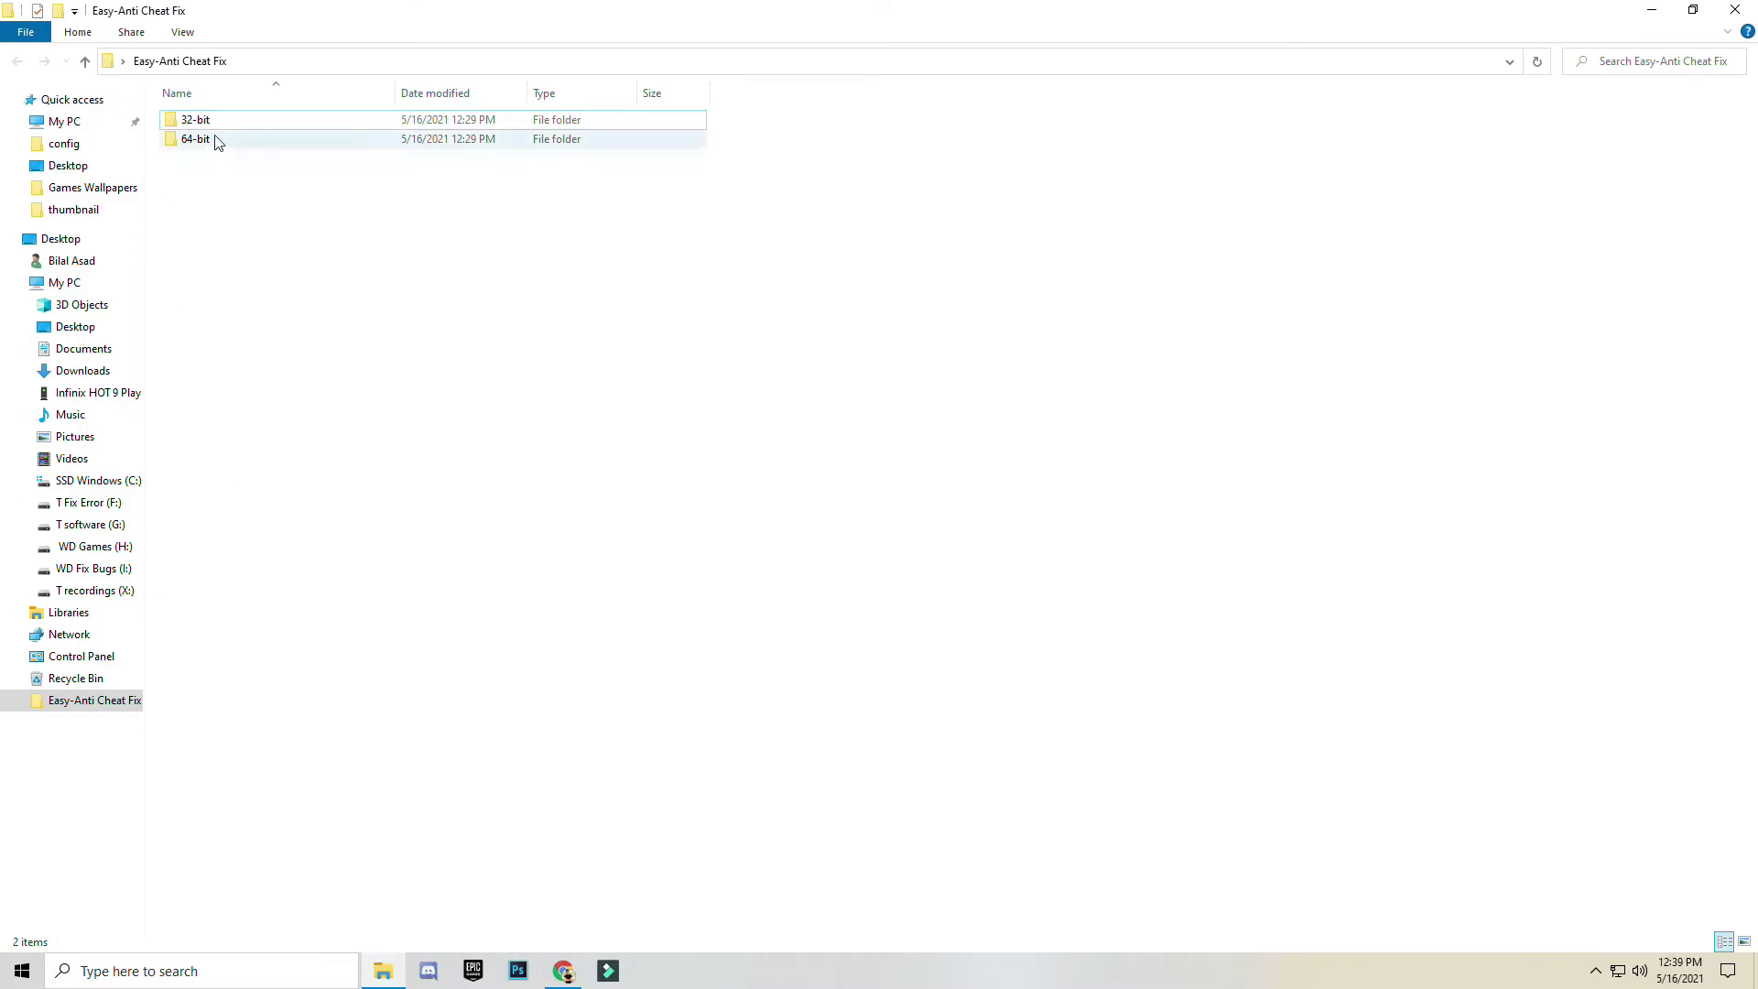
double_click(195, 139)
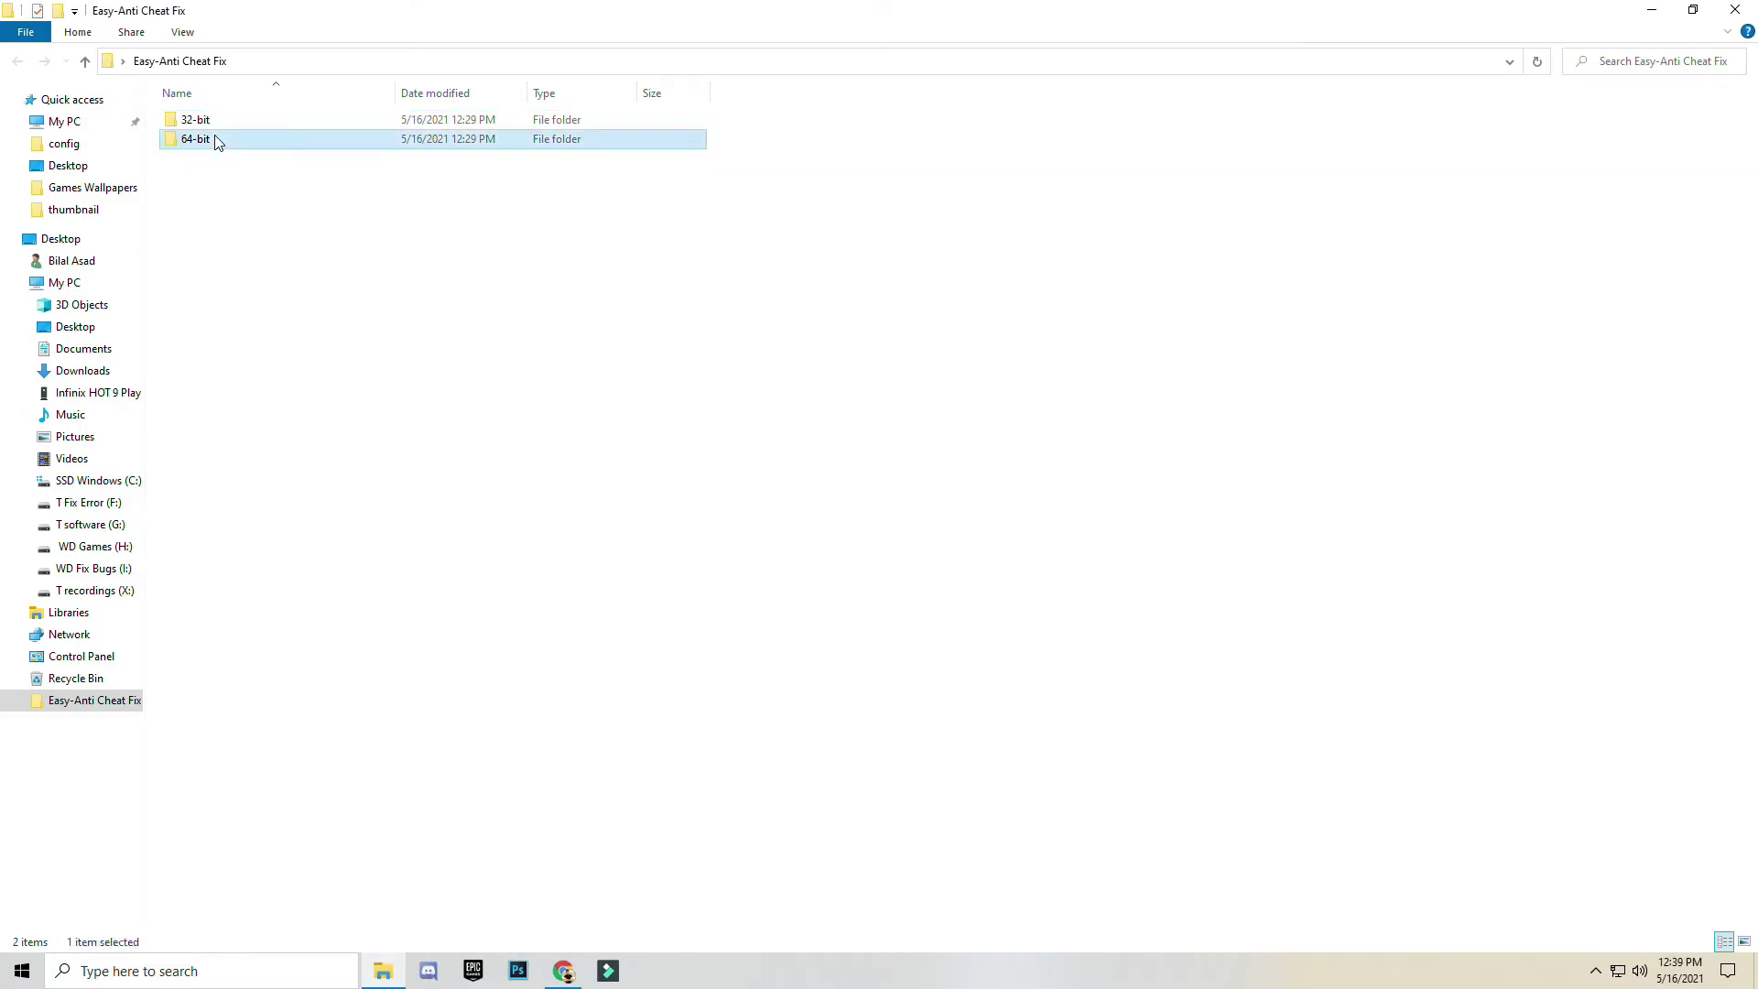
right_click(224, 121)
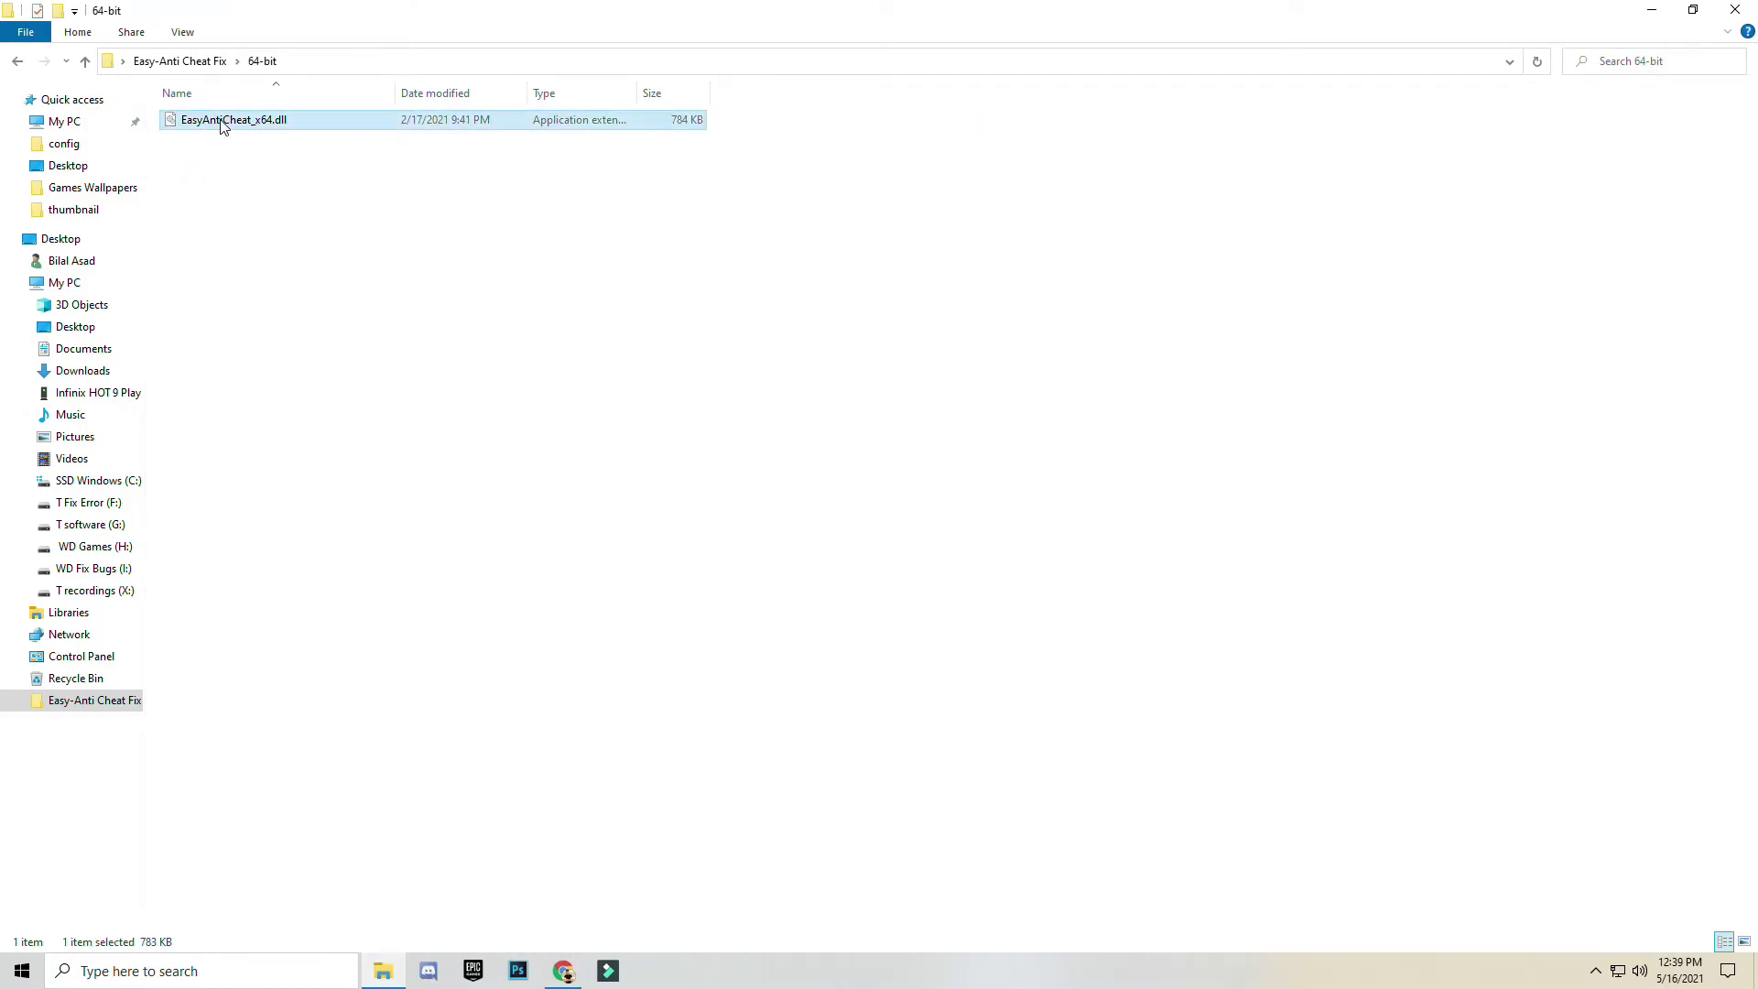
left_click(38, 394)
left_click(1651, 9)
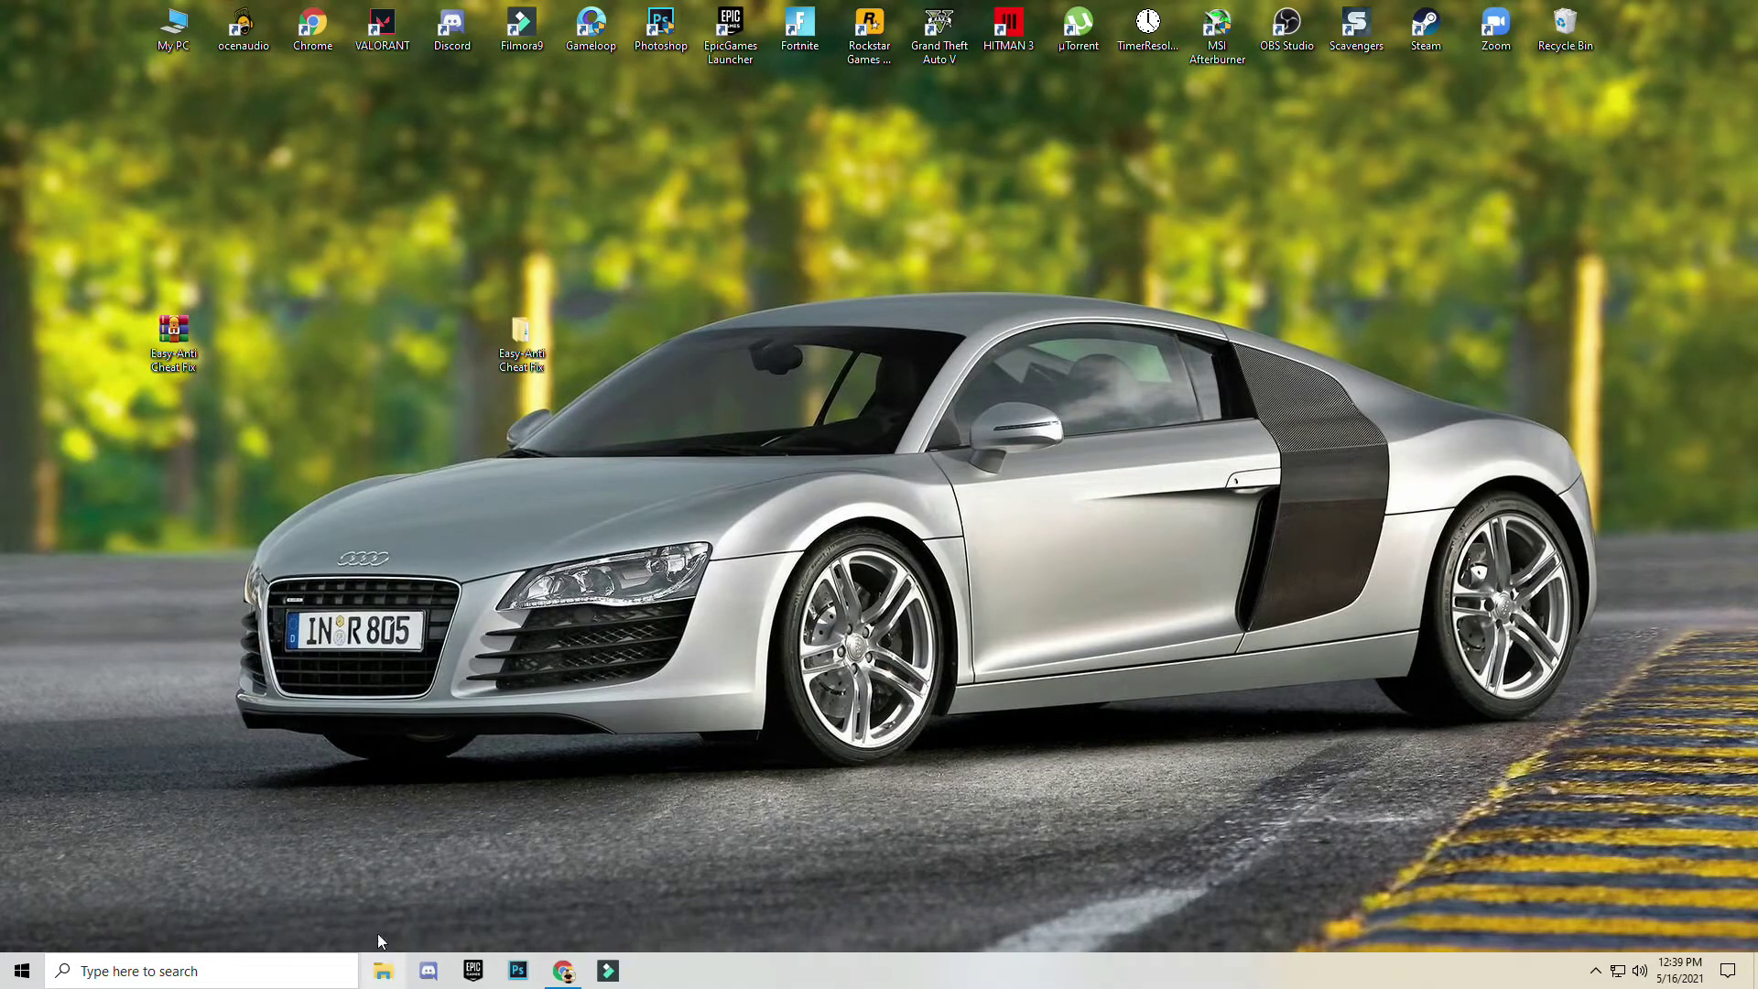
- Navigate to C:\fn\Fortnite\FortniteGame\Binaries\Win64\EasyAntiCheat in Explorer
left_click(382, 970)
left_click(92, 480)
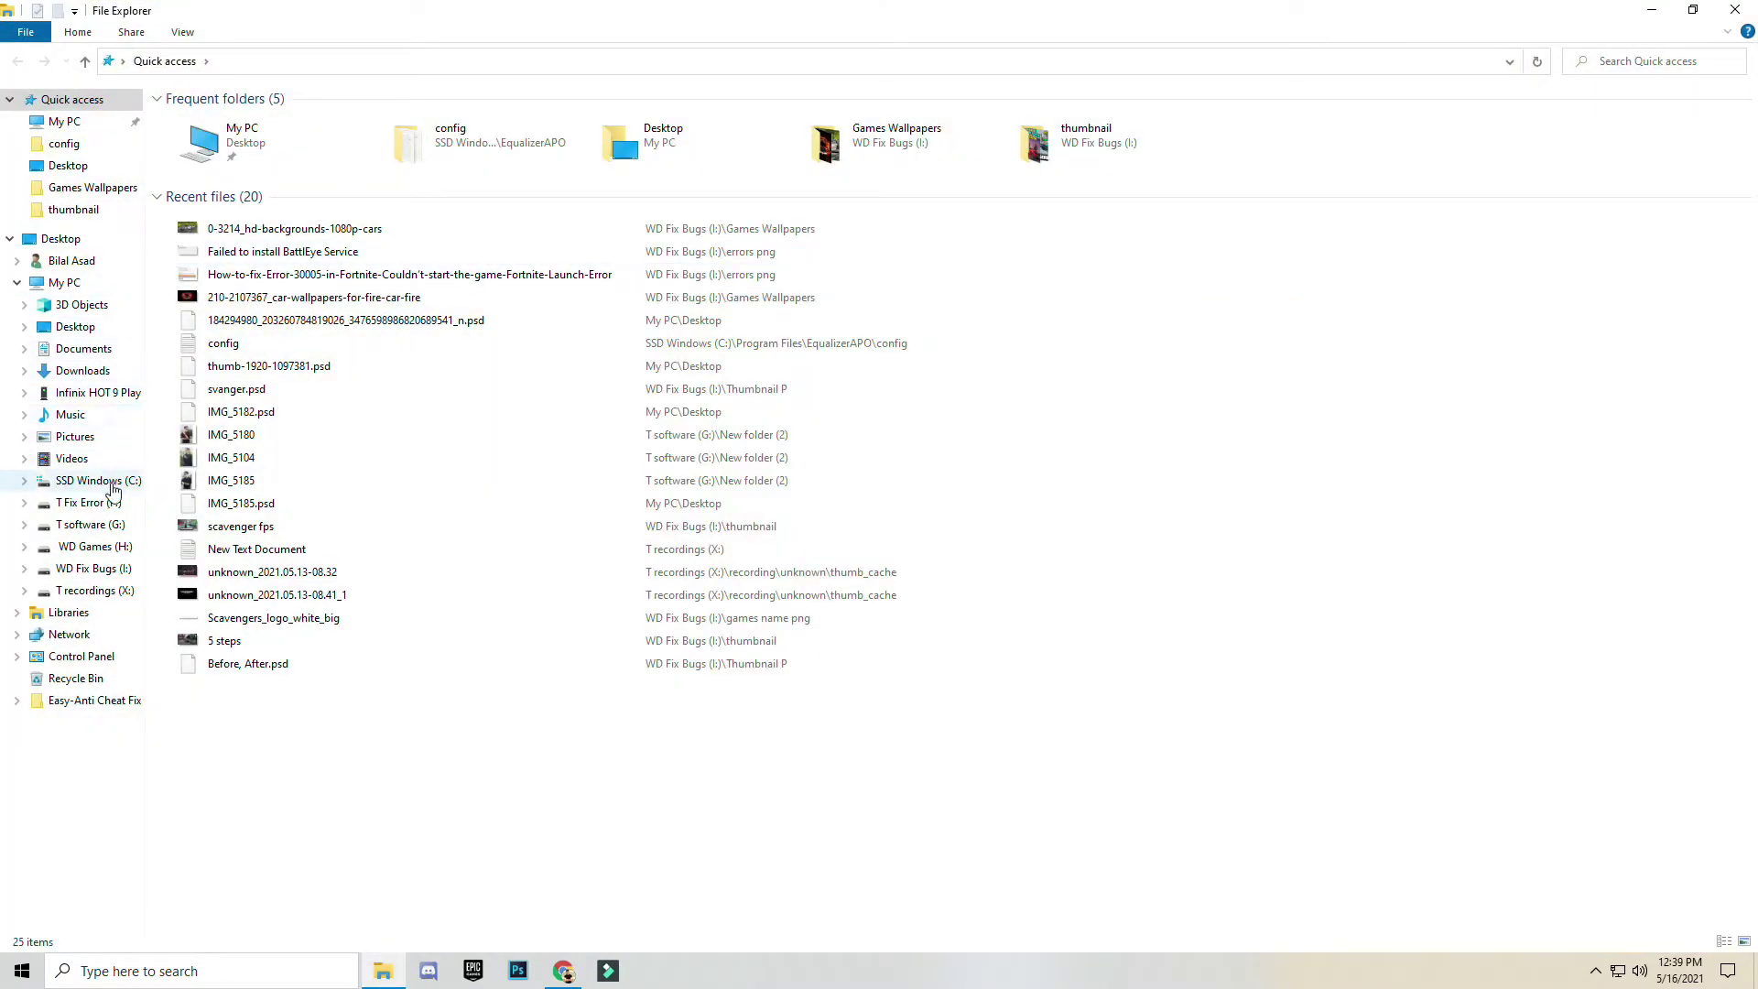
left_click(206, 159)
double_click(206, 159)
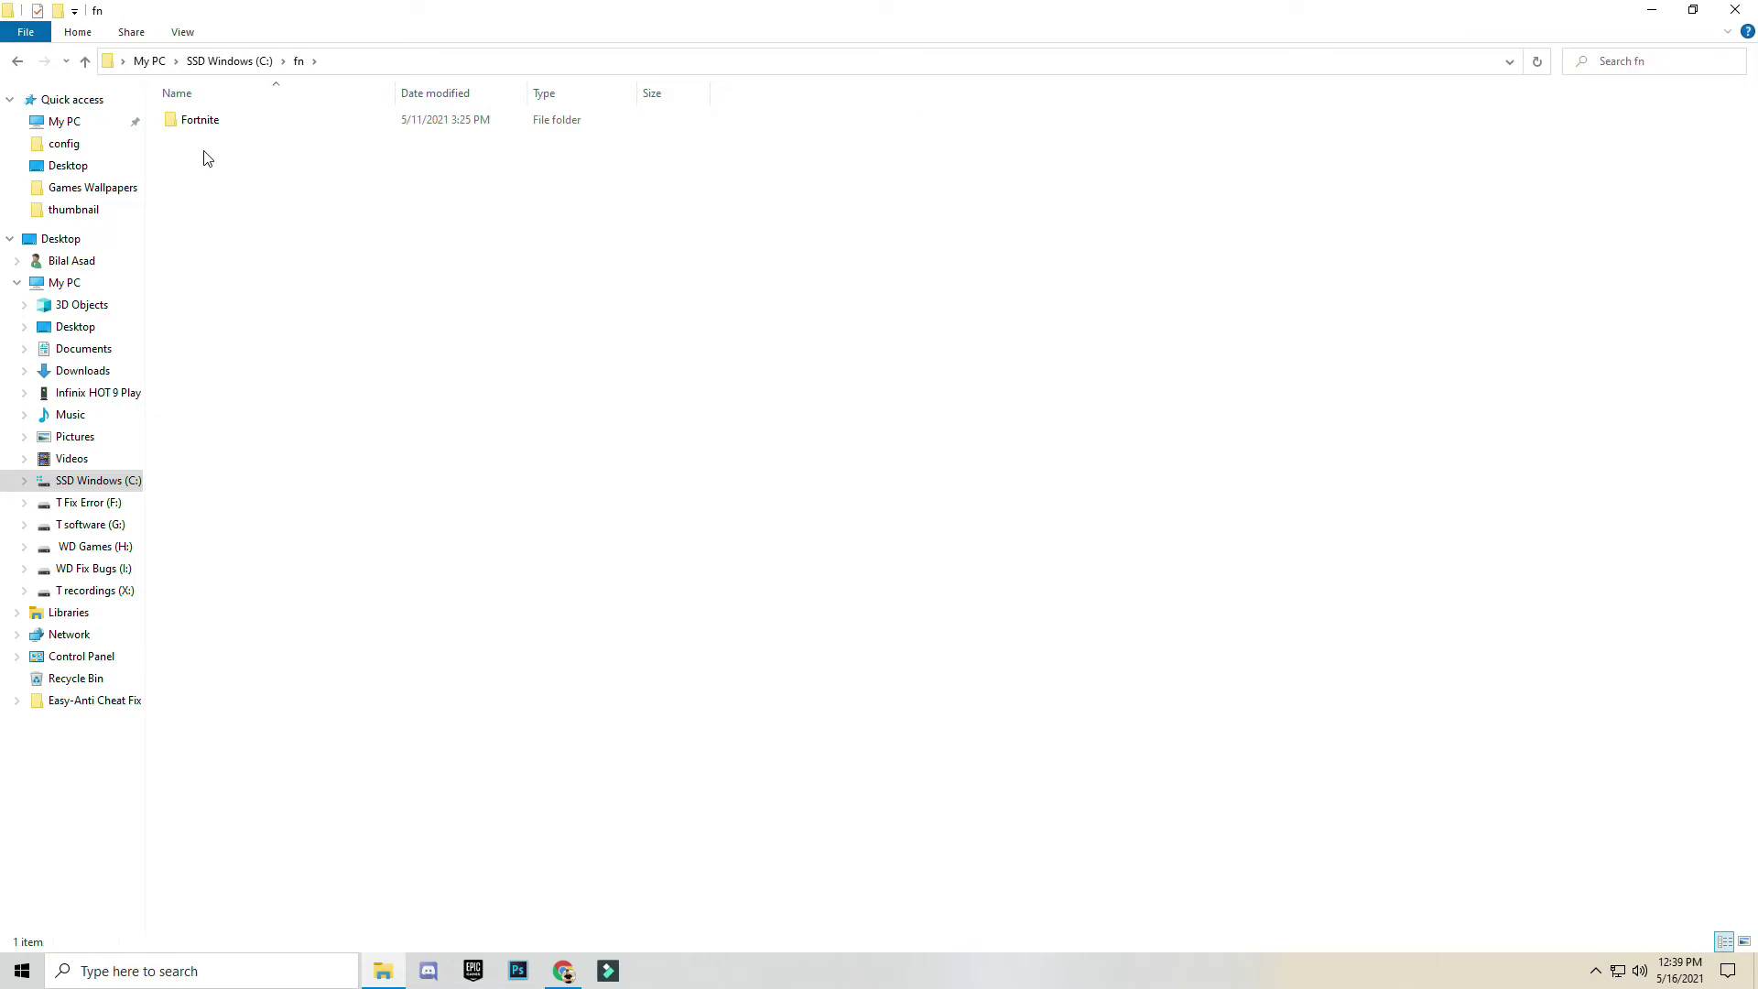
left_click(230, 123)
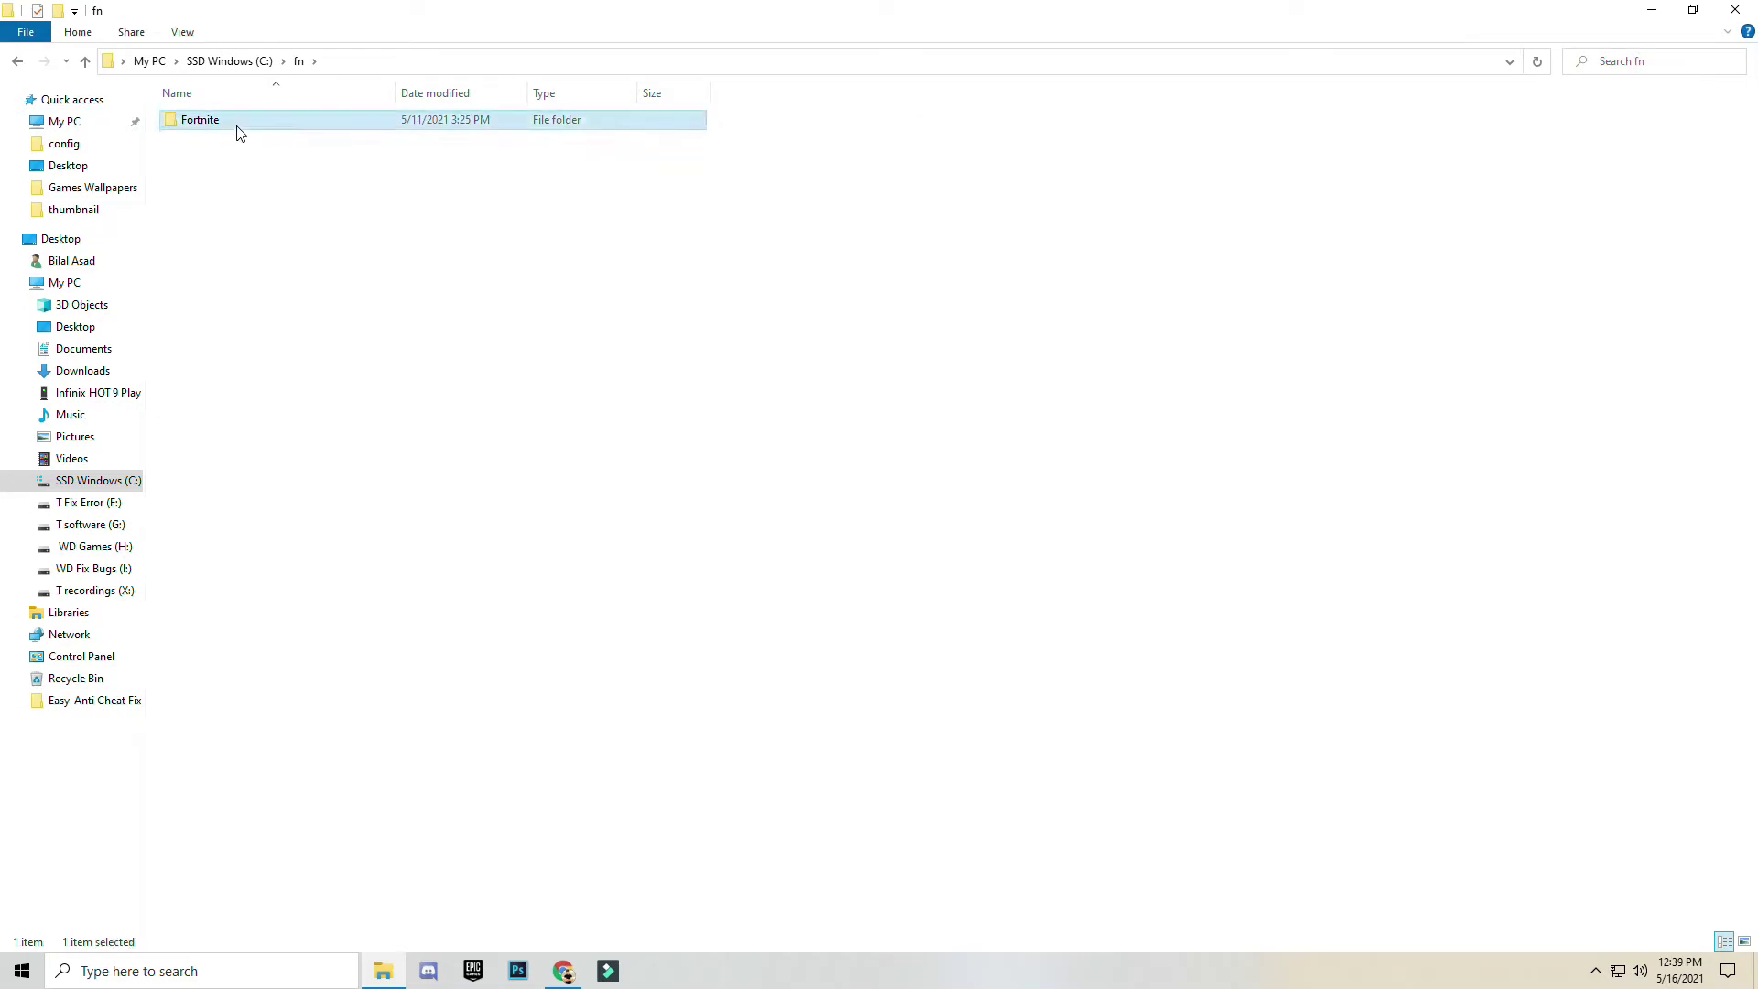
double_click(230, 124)
left_click(231, 163)
double_click(231, 163)
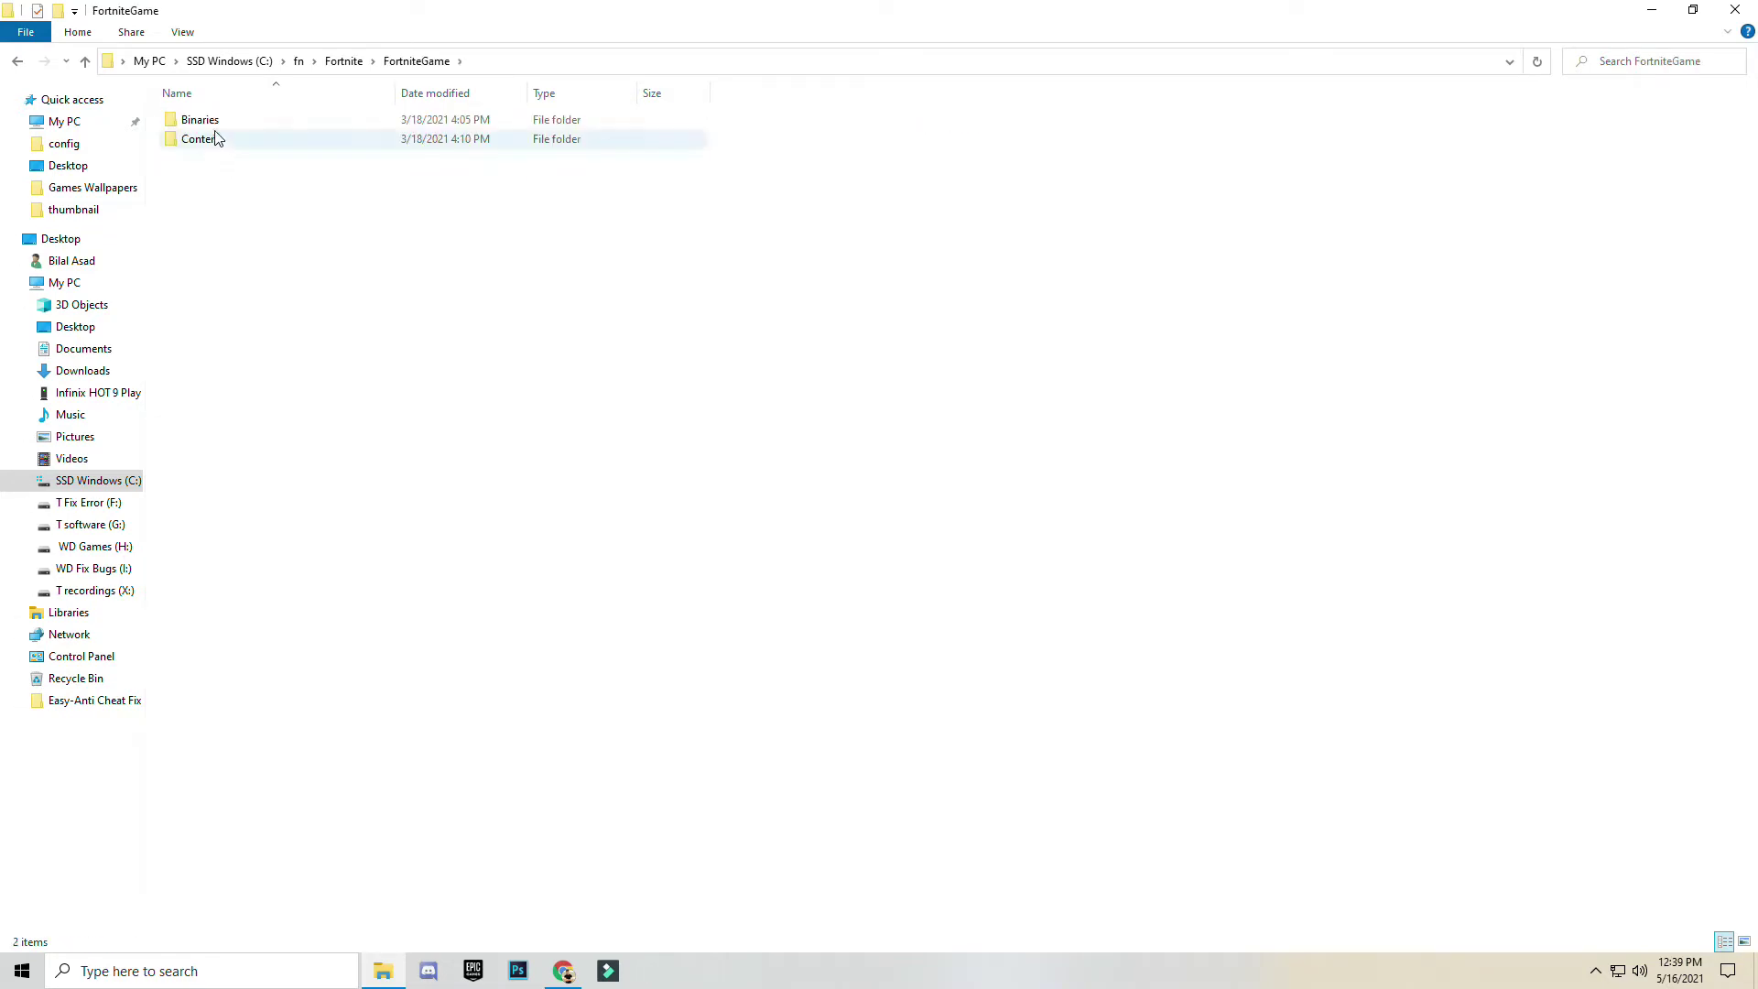
double_click(236, 124)
double_click(220, 139)
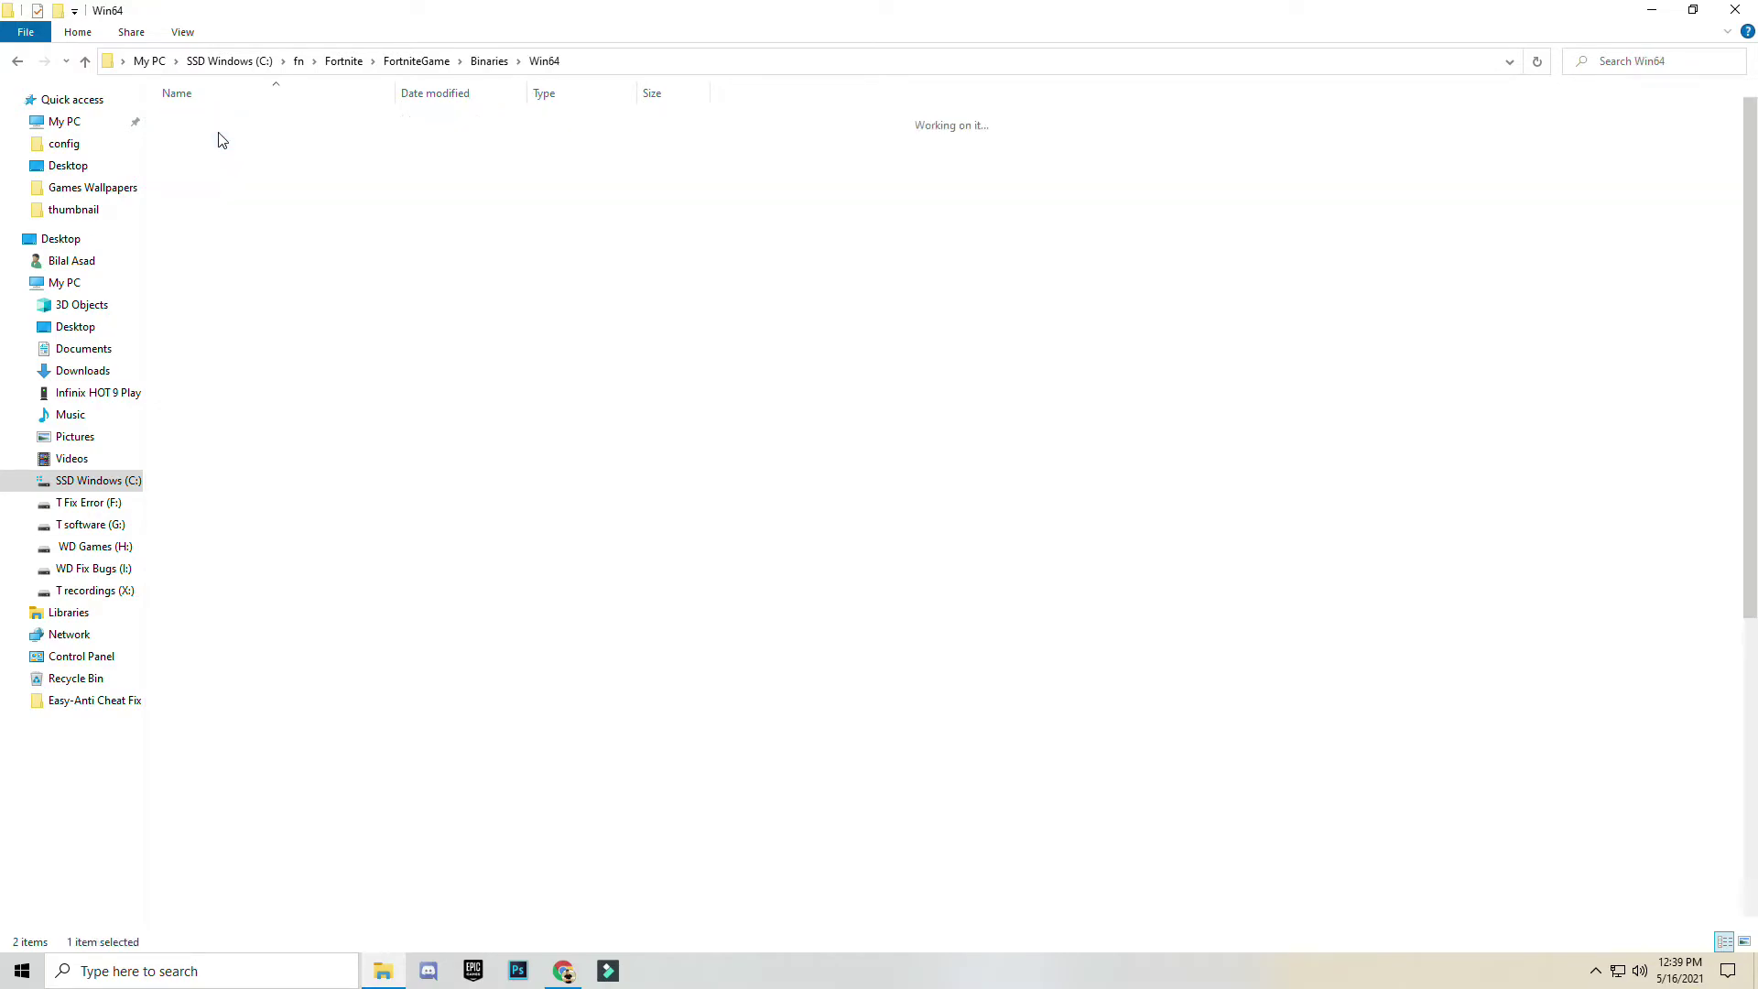
double_click(220, 139)
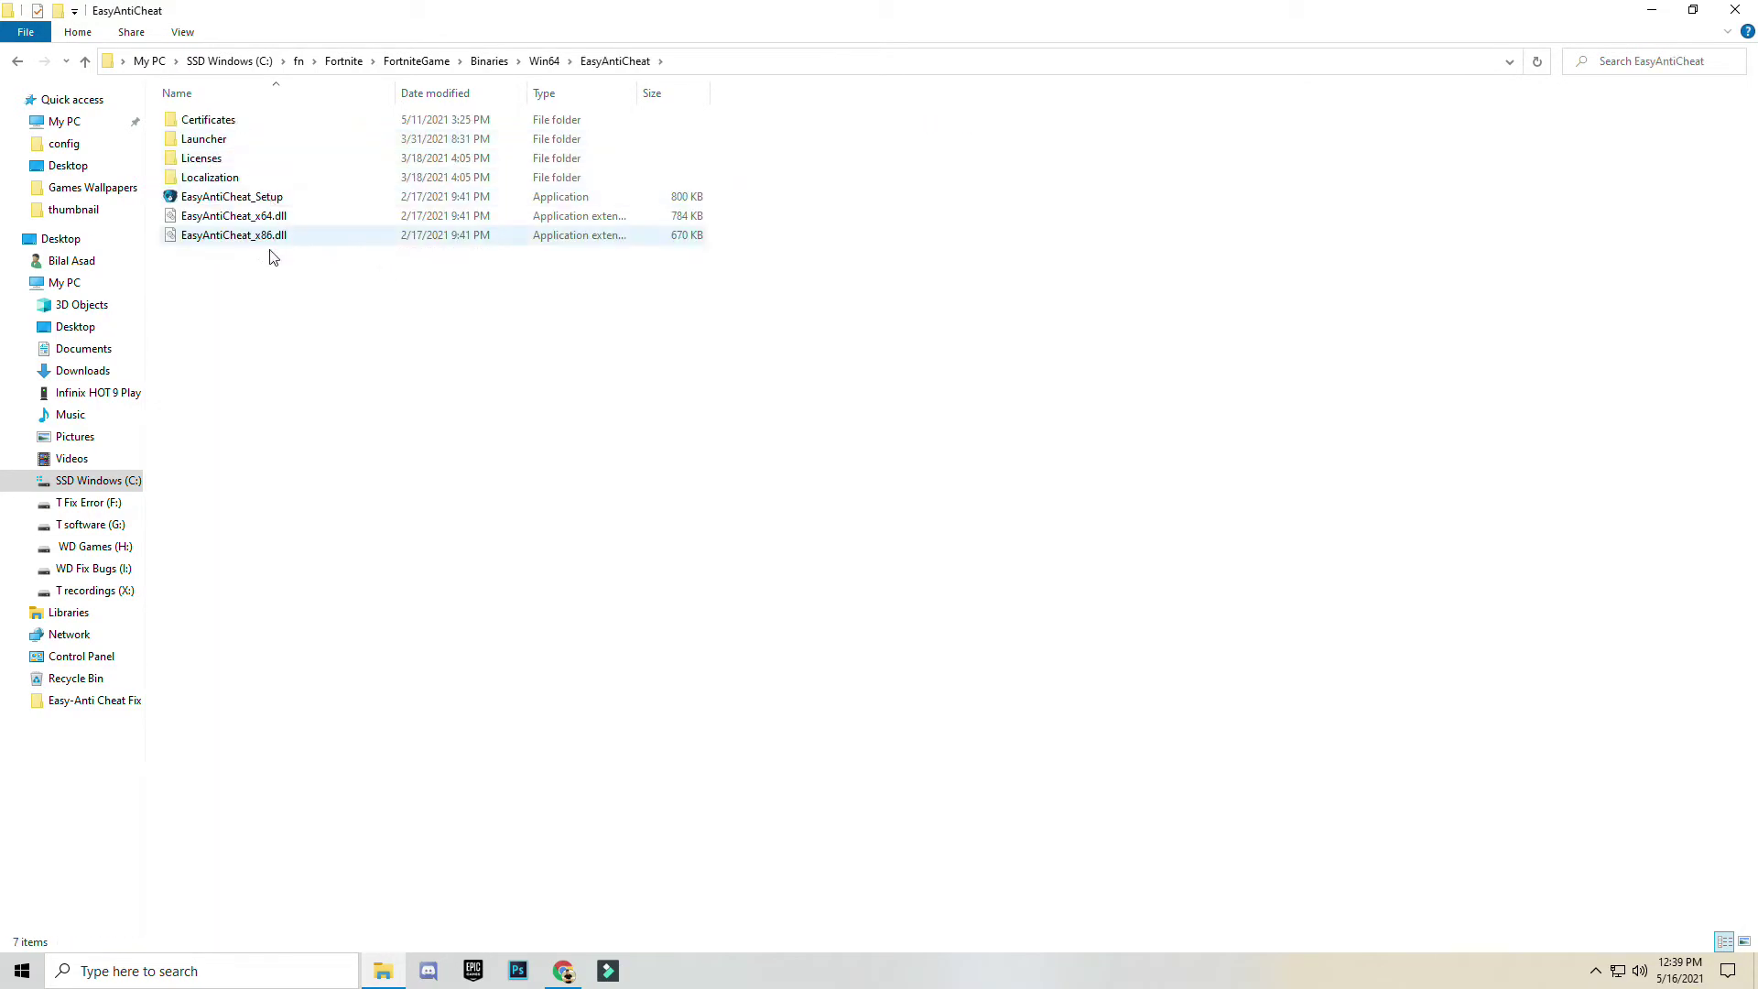
- Paste the copied EasyAntiCheat_x64.dll there, replacing the existing file
right_click(337, 389)
left_click(537, 412)
right_click(537, 409)
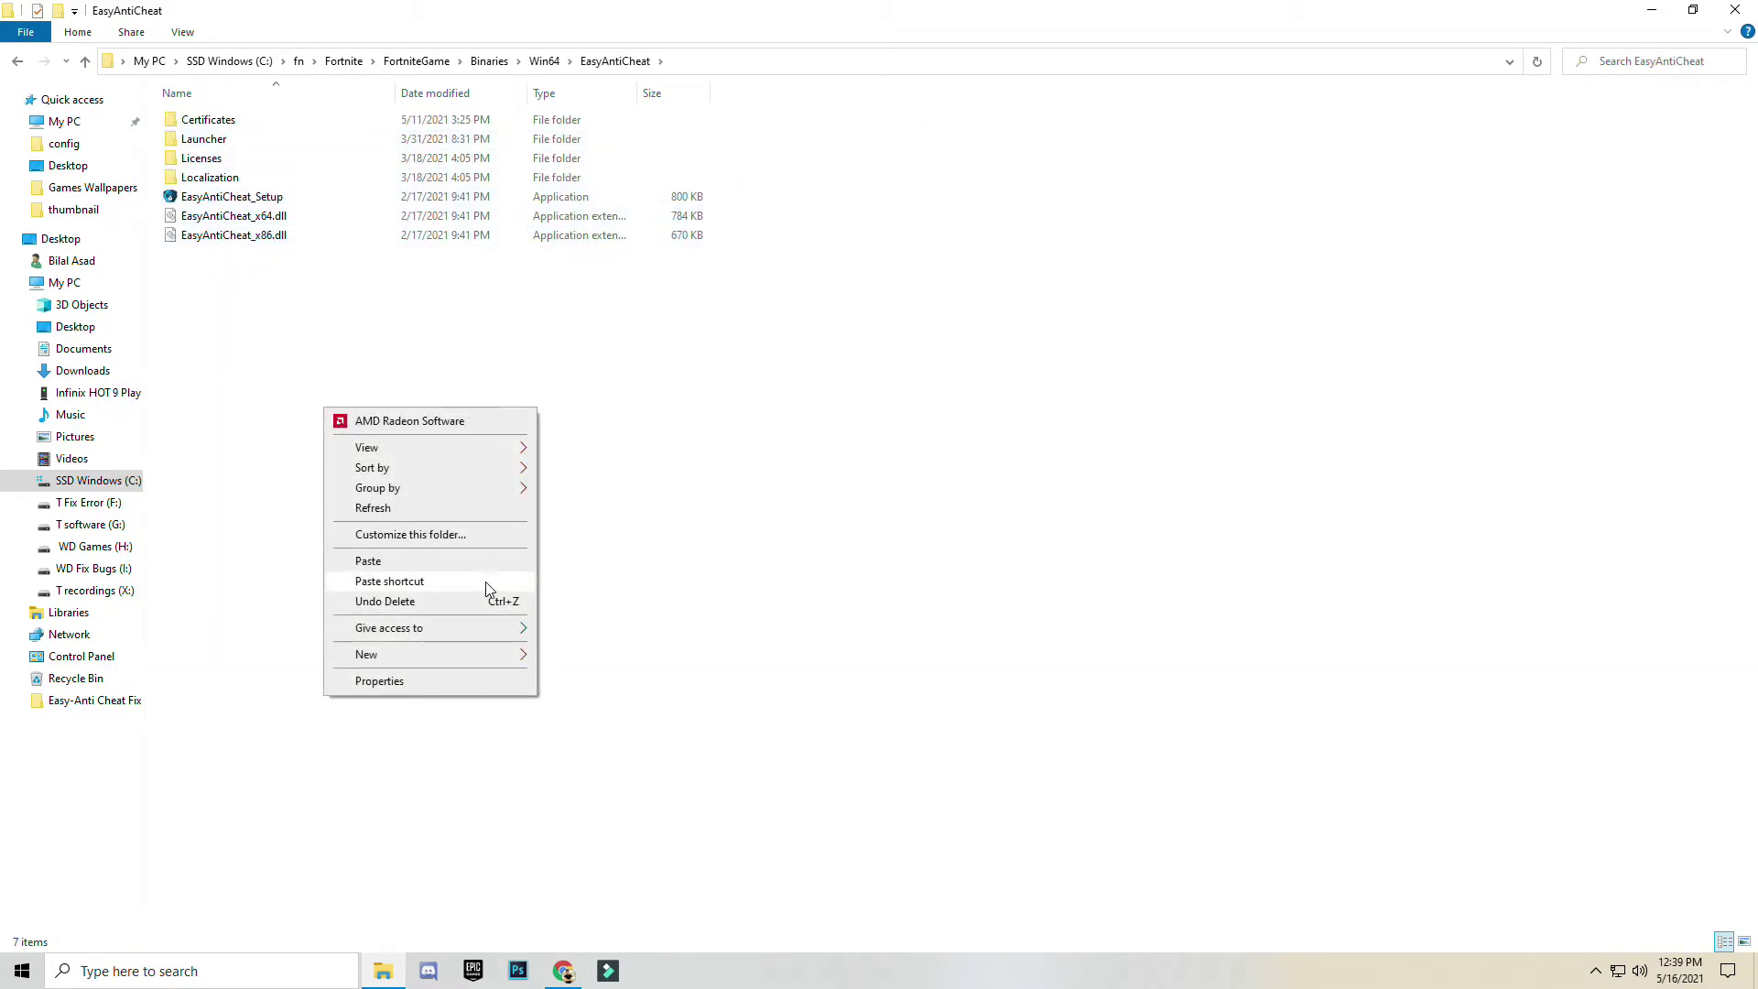
left_click(436, 561)
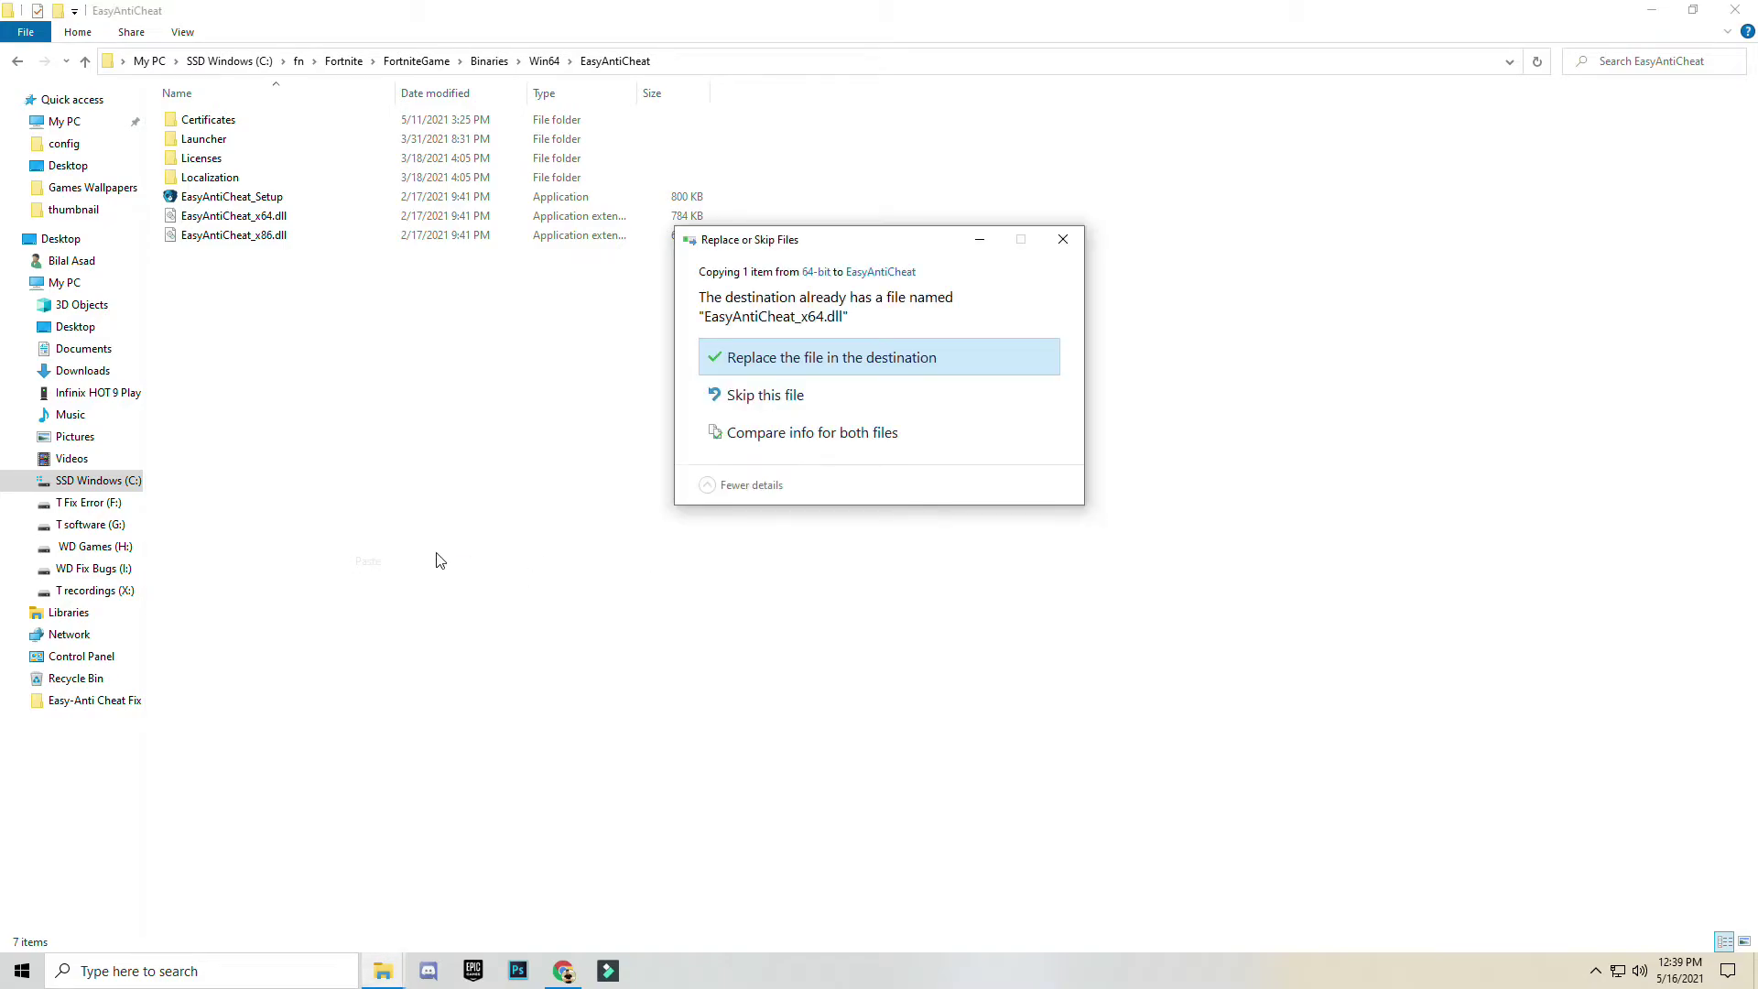
left_click(829, 360)
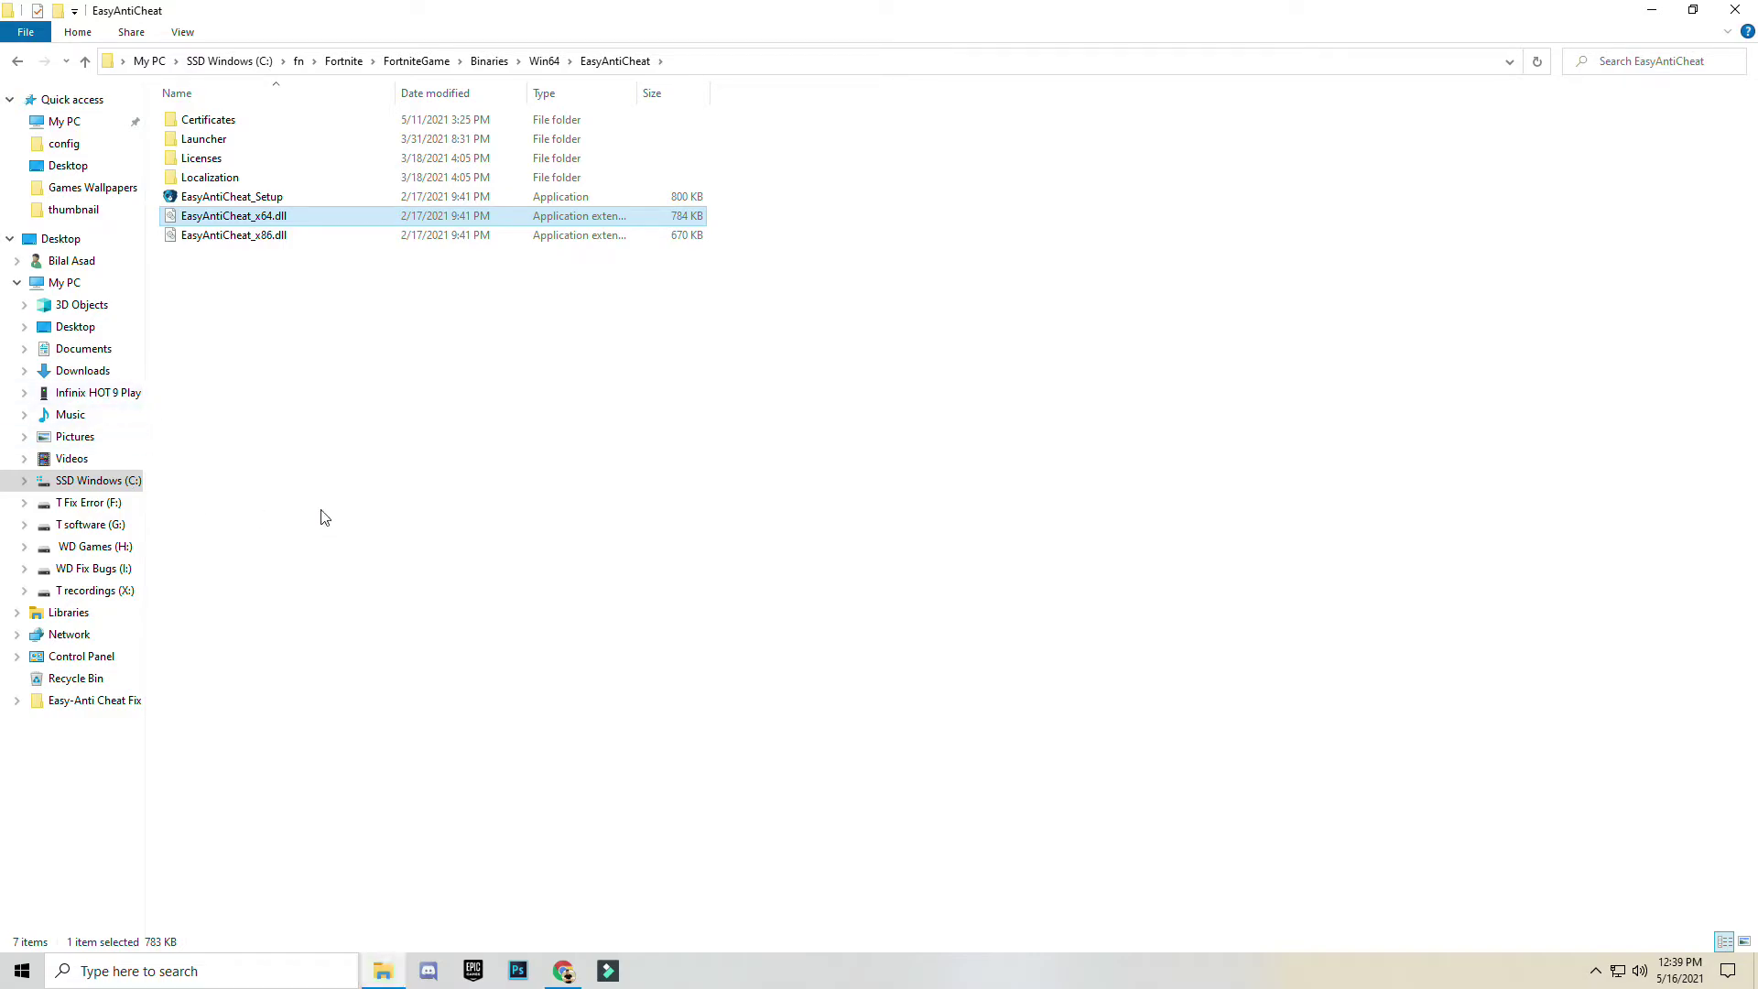
- Relaunch EasyAntiCheat_Setup with admin approval and repair the service for Game 217
left_click(341, 421)
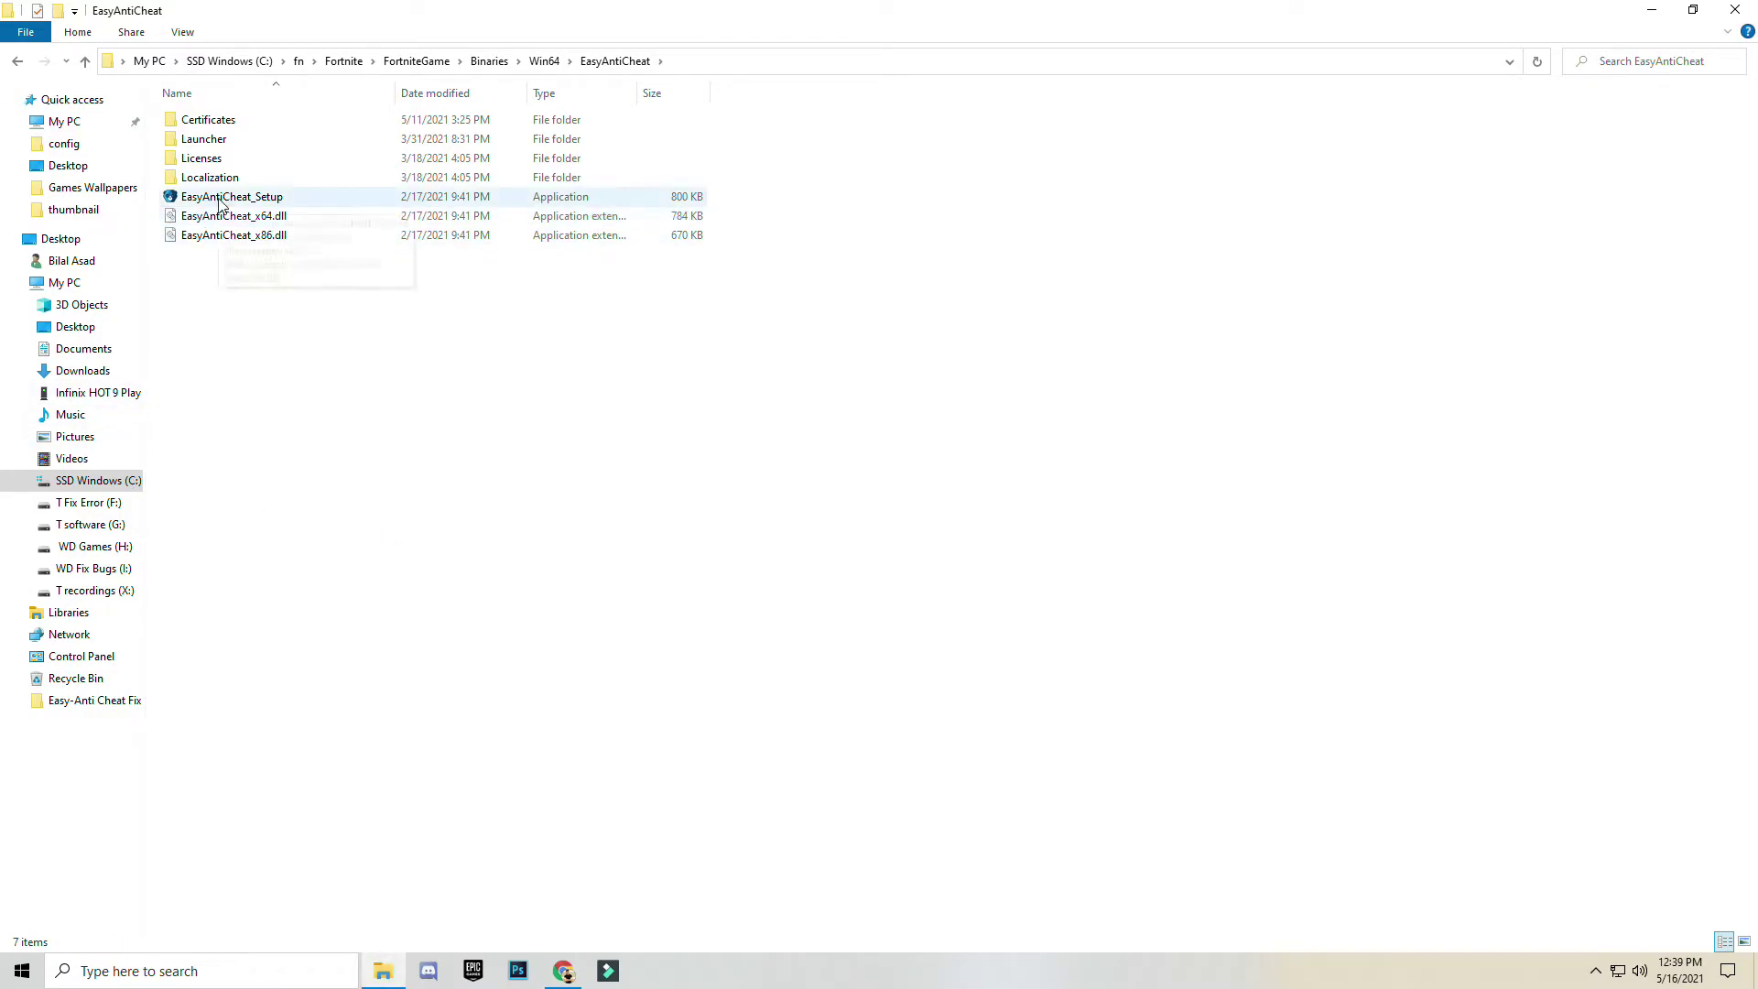
double_click(219, 197)
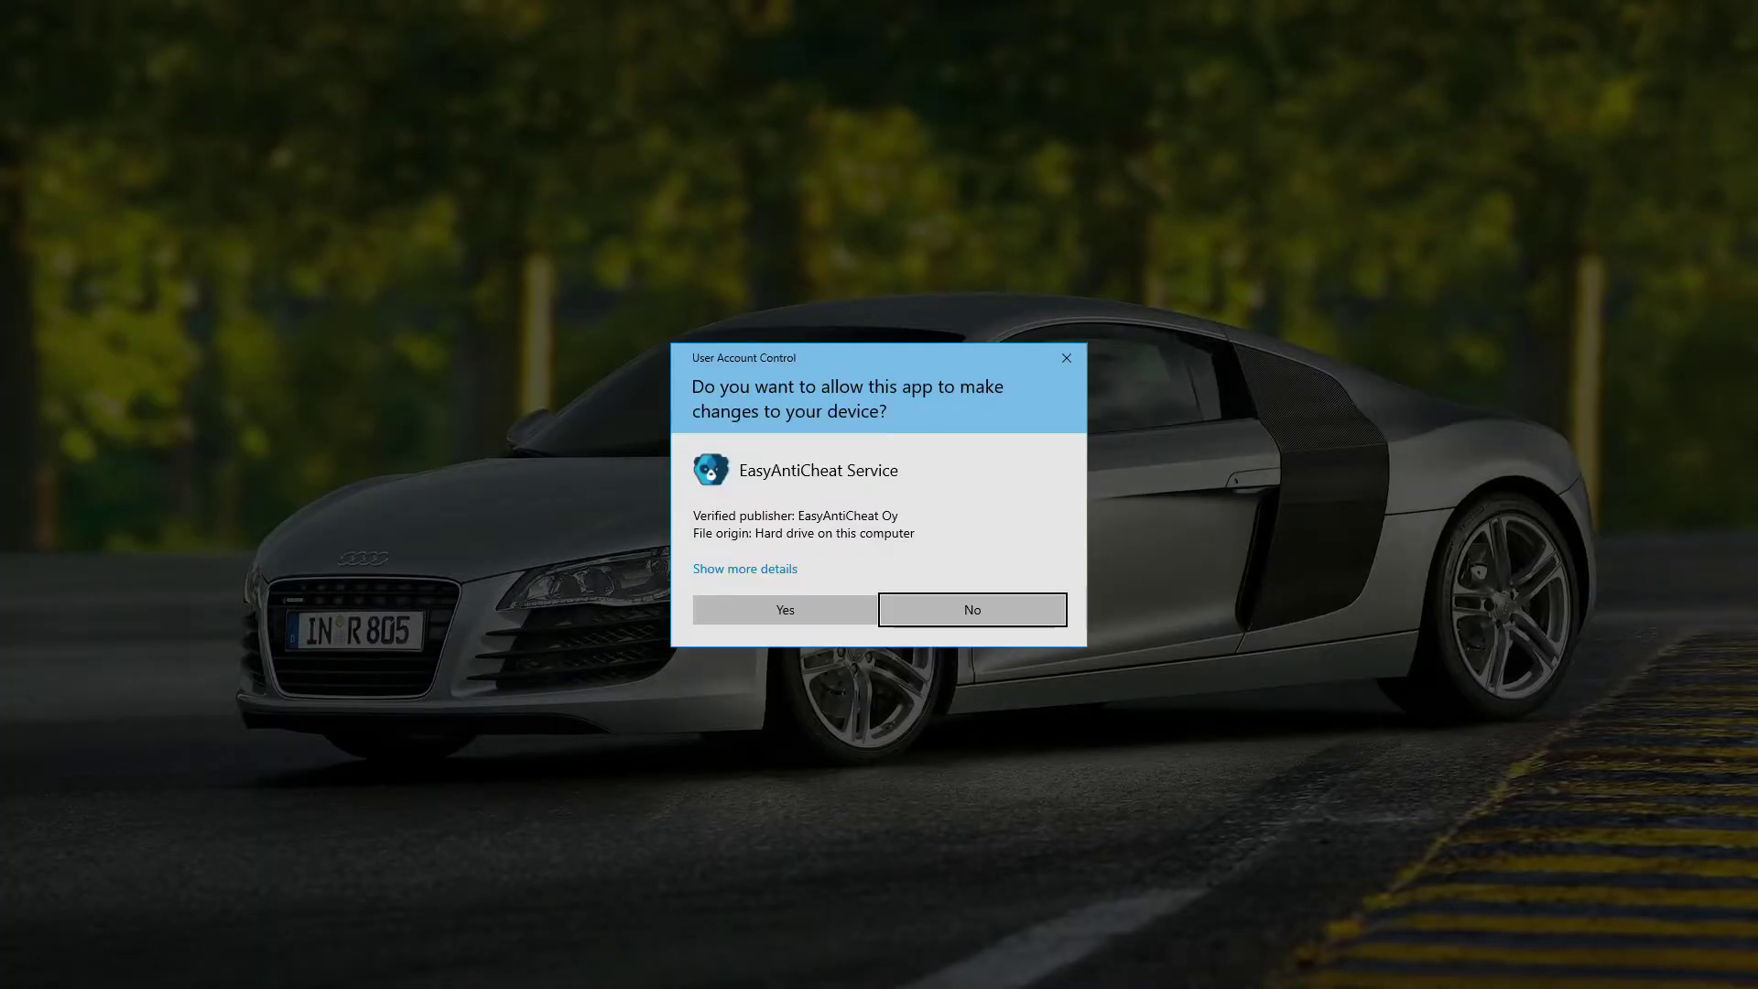
left_click(774, 611)
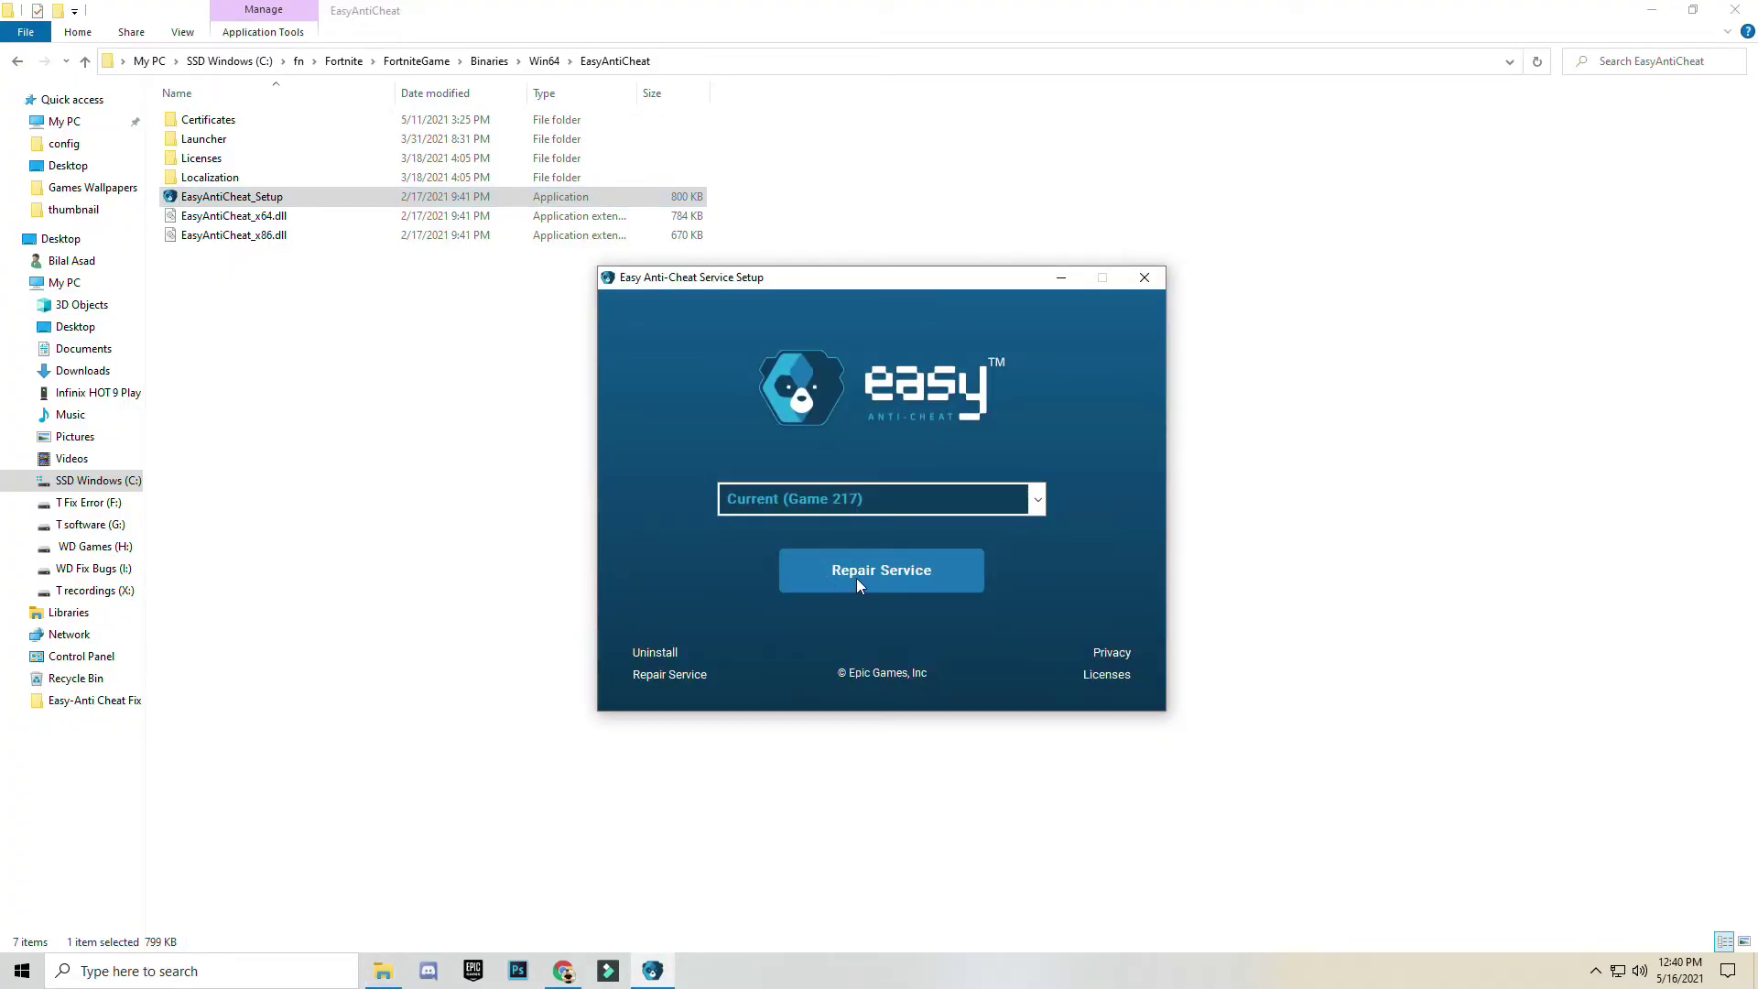
left_click(857, 581)
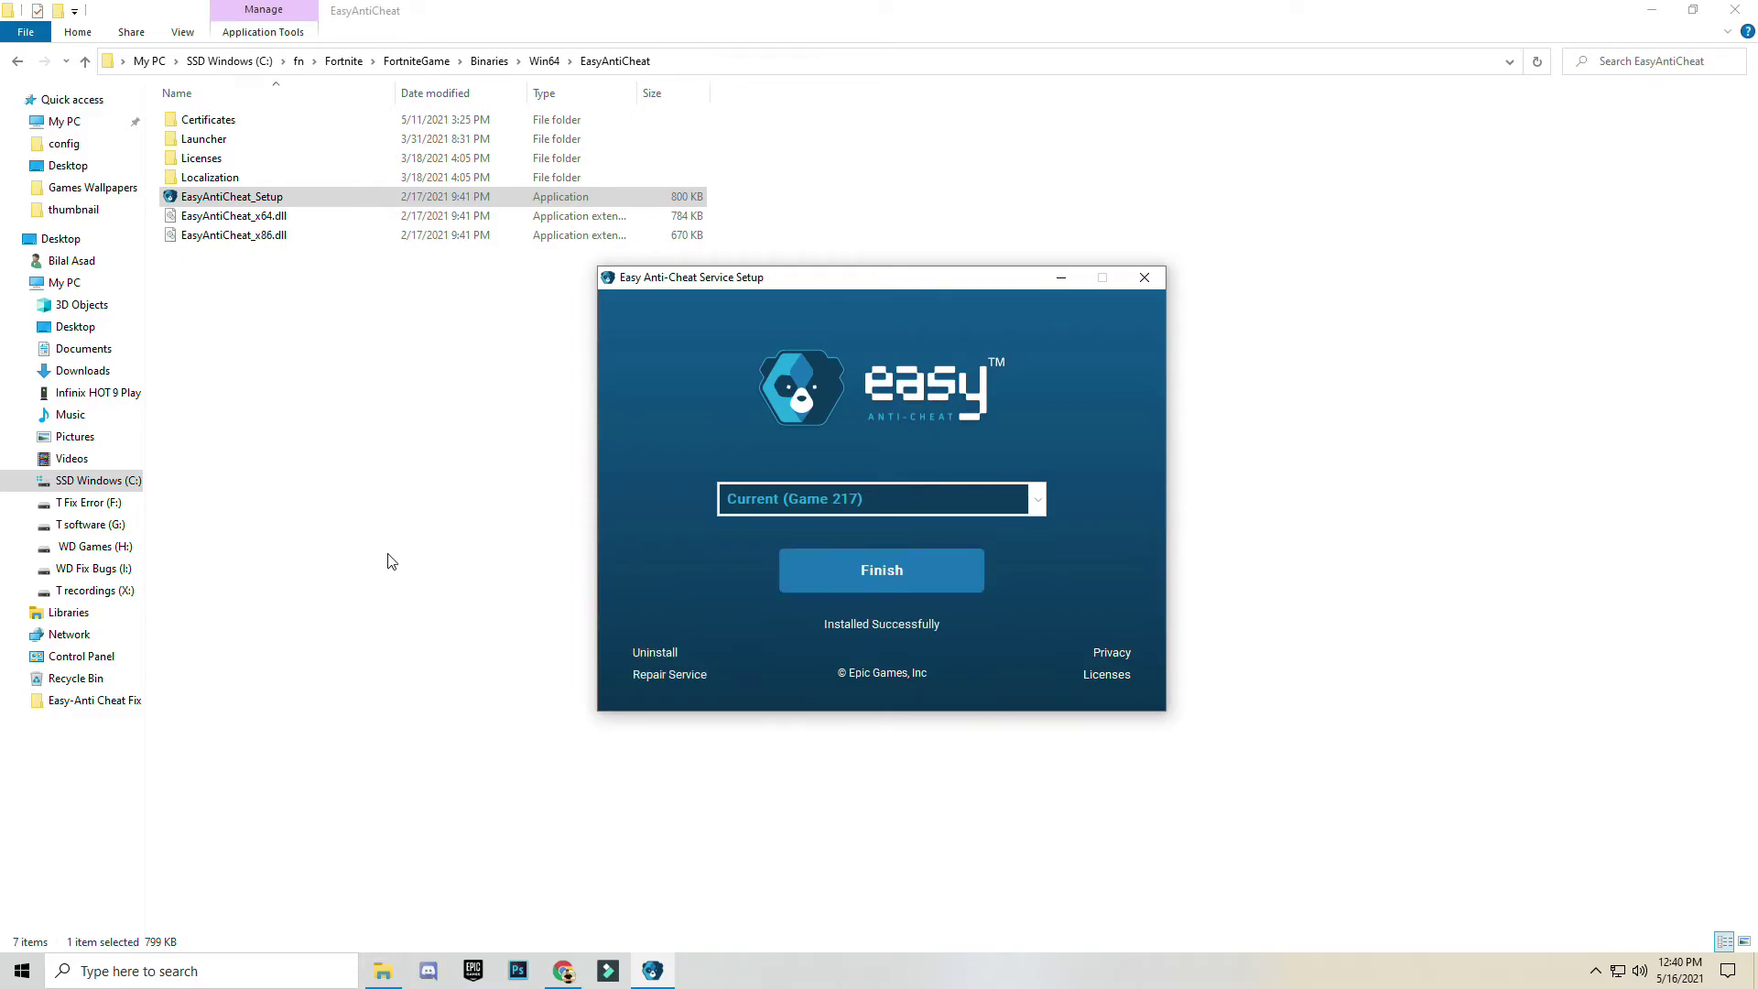